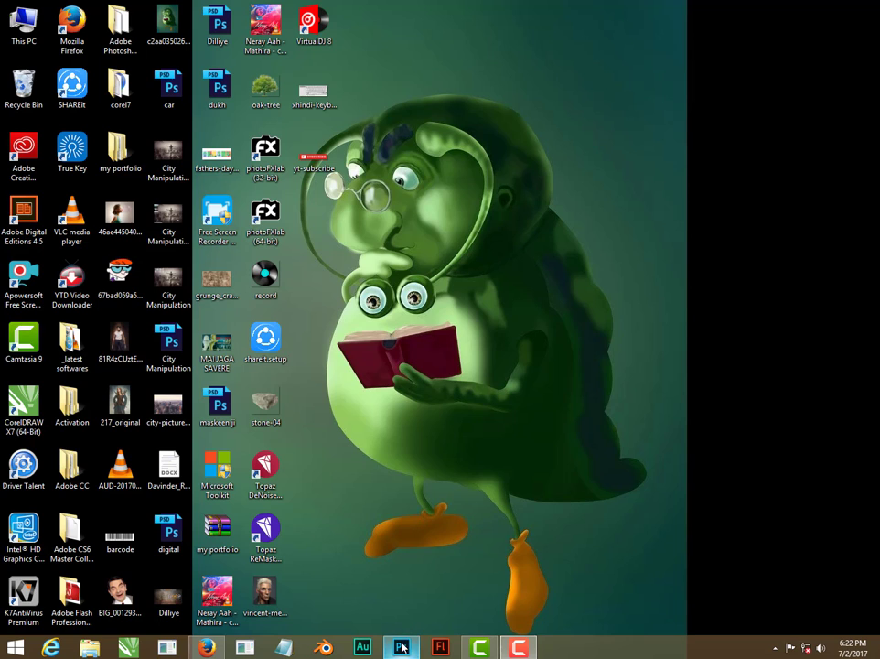
# Duplicate the portrait's Background layer to create Background copy
pyautogui.click(401, 647)
pyautogui.scroll(-2, 382, 499)
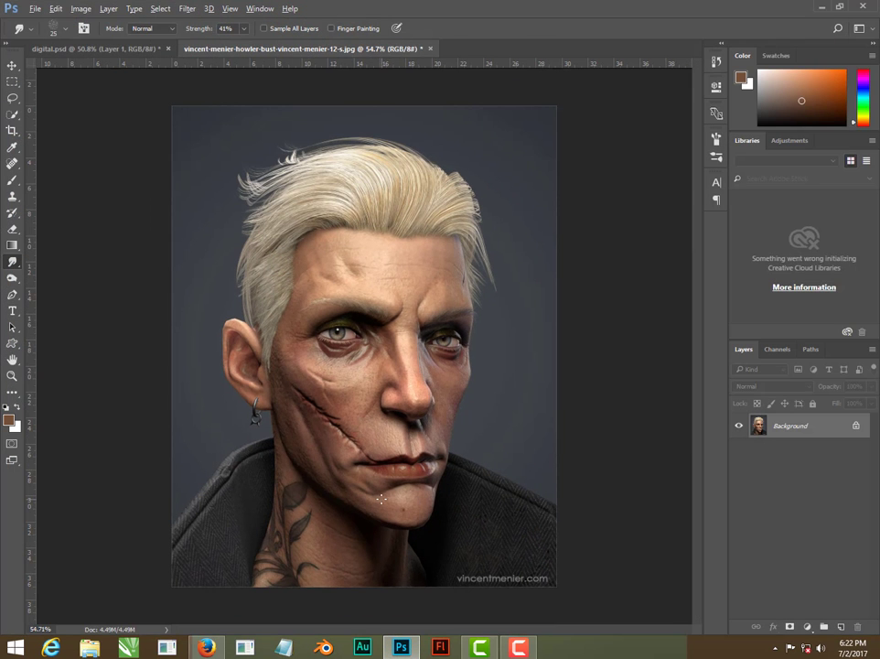
pyautogui.moveTo(771, 430); pyautogui.dragTo(840, 627)
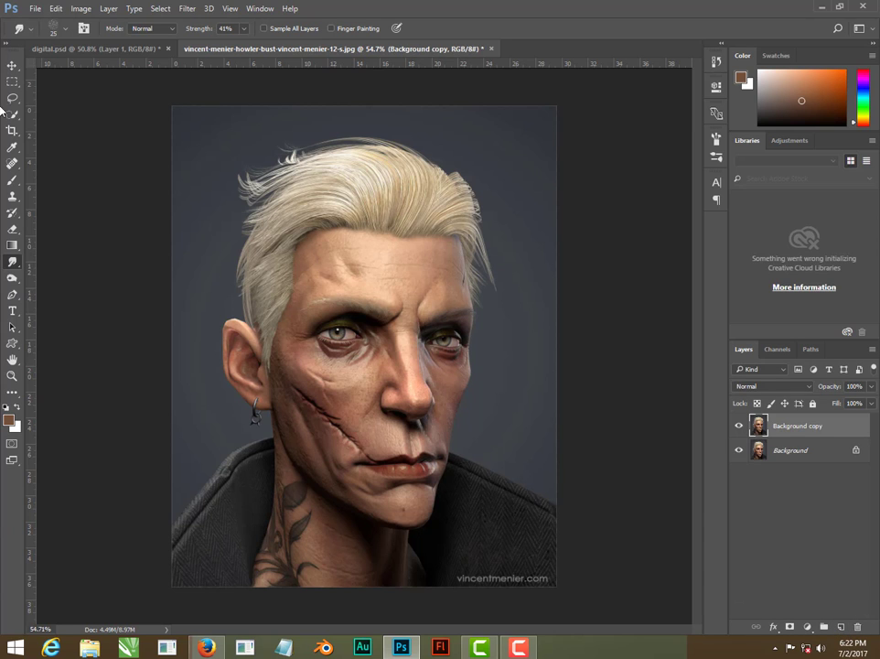
# Apply the Spatter filter to the copy with Spray Radius 8 and Smoothness 4
pyautogui.click(187, 8)
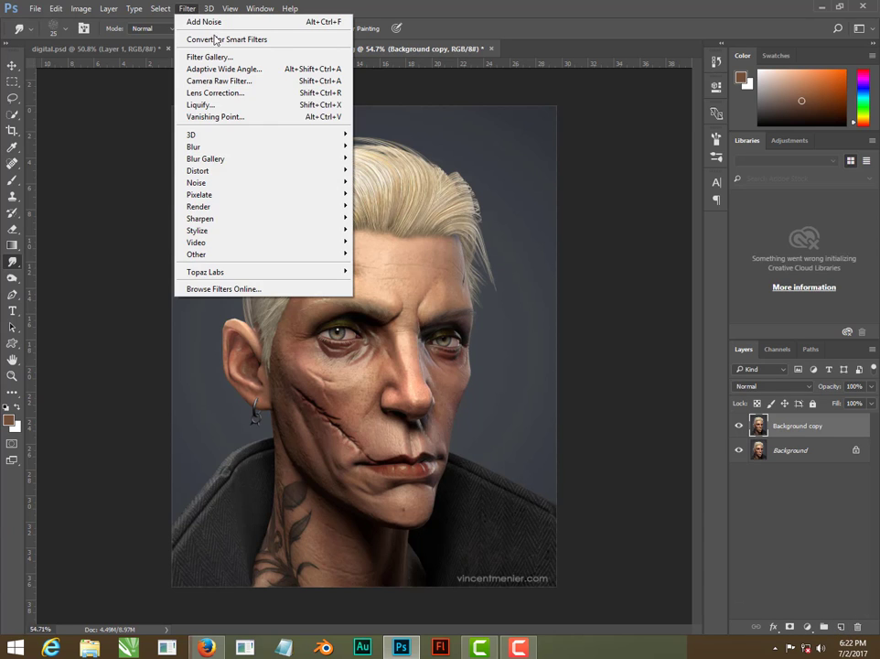
pyautogui.click(219, 55)
pyautogui.scroll(-1, 305, 232)
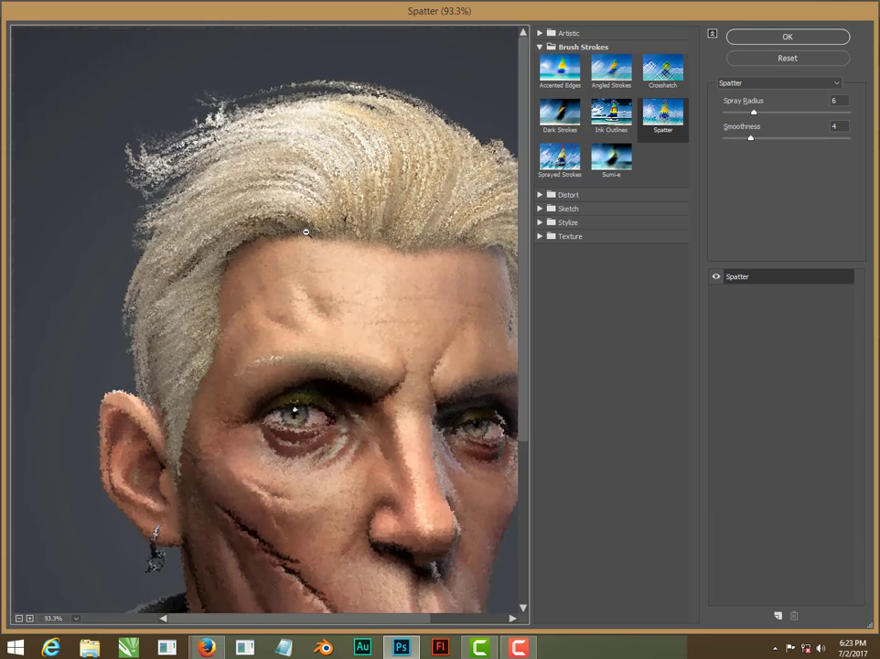
pyautogui.scroll(-2, 306, 234)
pyautogui.scroll(-1, 308, 234)
pyautogui.click(657, 129)
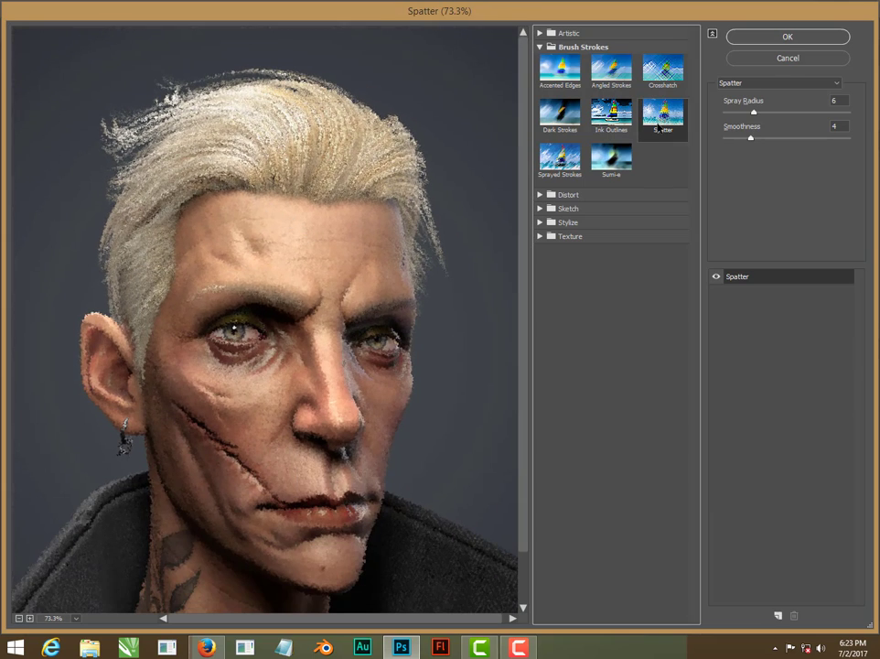
pyautogui.moveTo(755, 116); pyautogui.dragTo(758, 117)
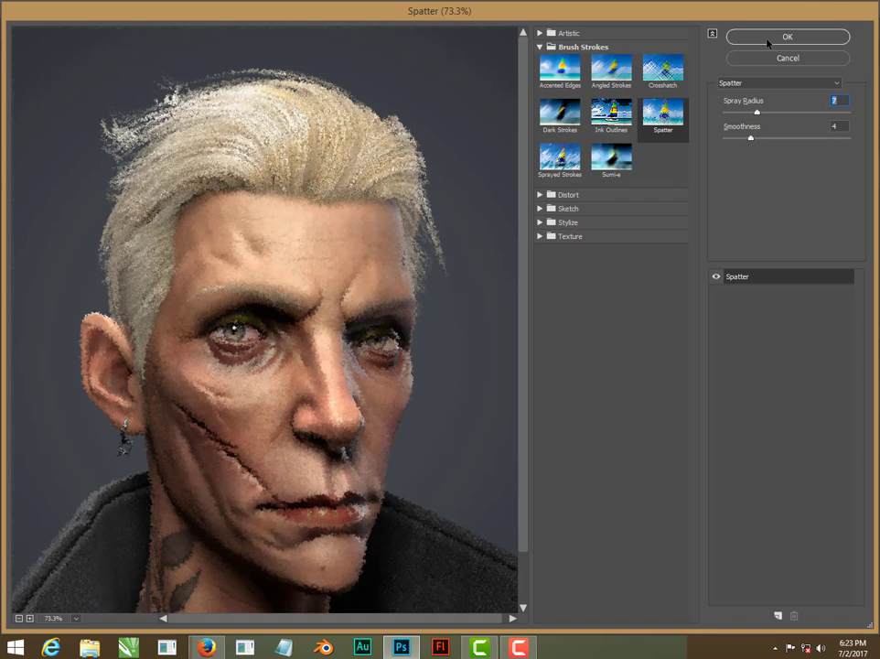
pyautogui.moveTo(758, 114); pyautogui.dragTo(766, 115)
pyautogui.click(770, 38)
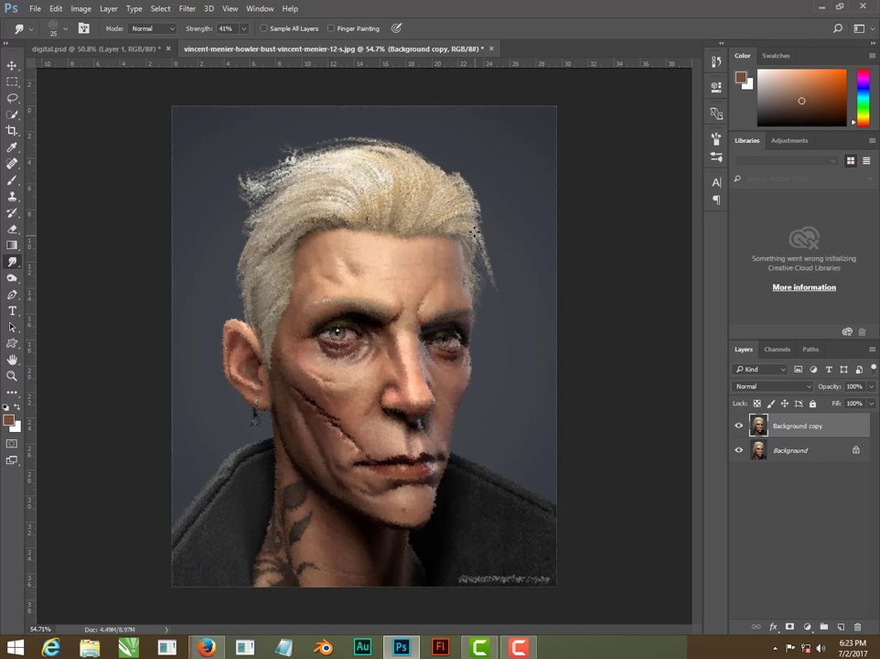
# Duplicate the spattered layer as Background copy 2 and add 12.03% Uniform noise
pyautogui.moveTo(787, 427); pyautogui.dragTo(840, 626)
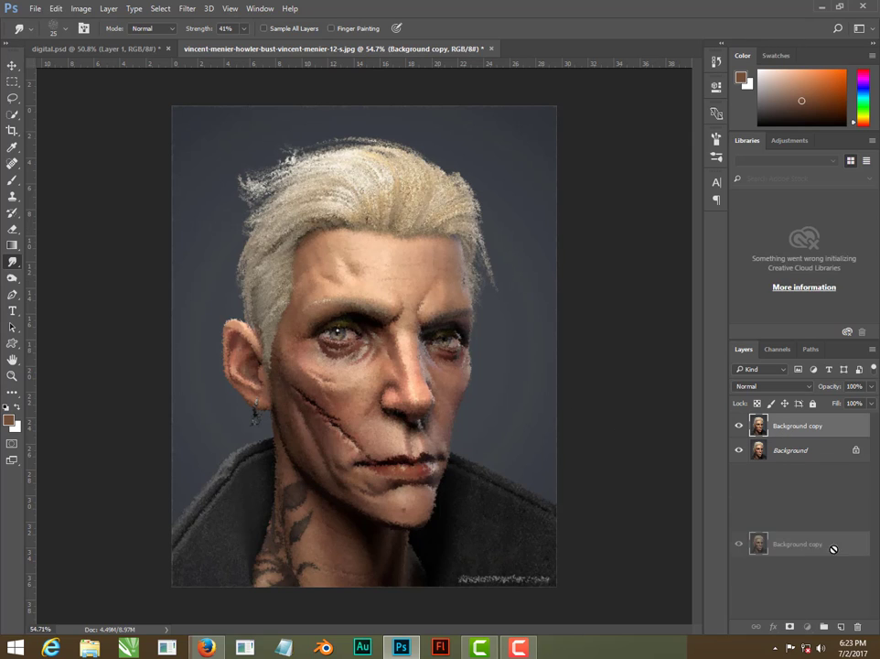
pyautogui.click(186, 9)
pyautogui.moveTo(238, 182)
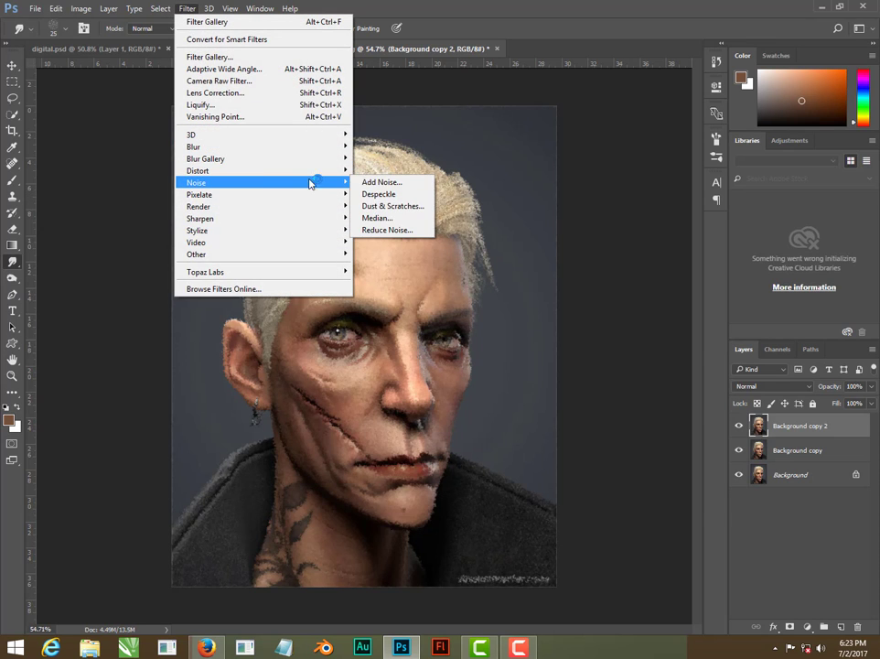
pyautogui.click(379, 183)
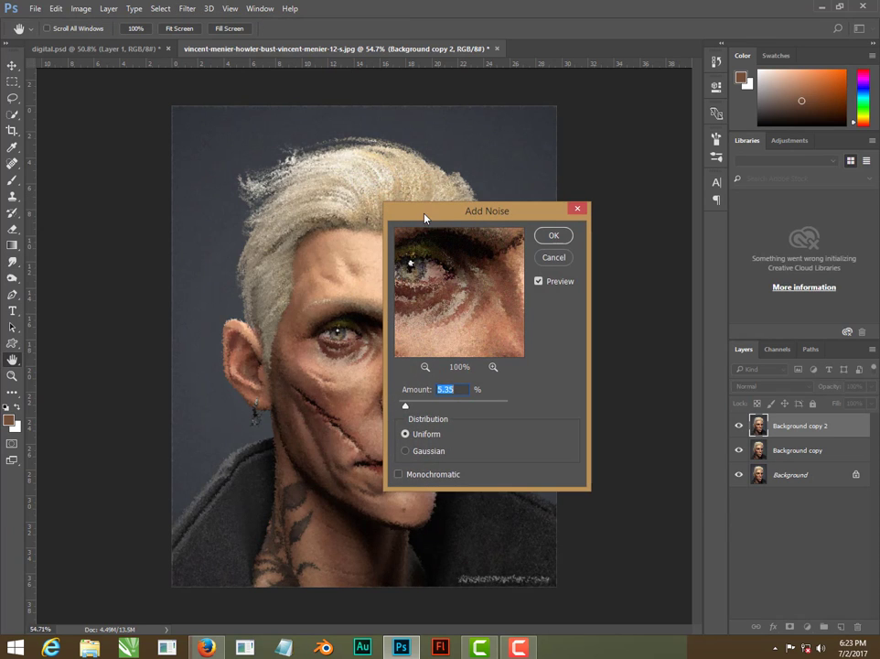
pyautogui.moveTo(424, 216); pyautogui.dragTo(550, 203)
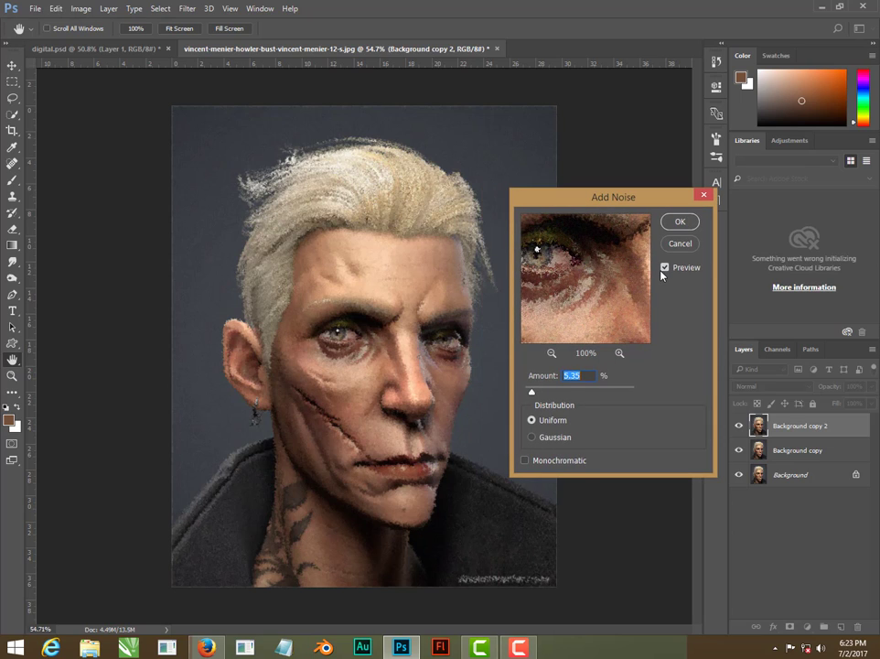
pyautogui.click(664, 268)
pyautogui.click(682, 221)
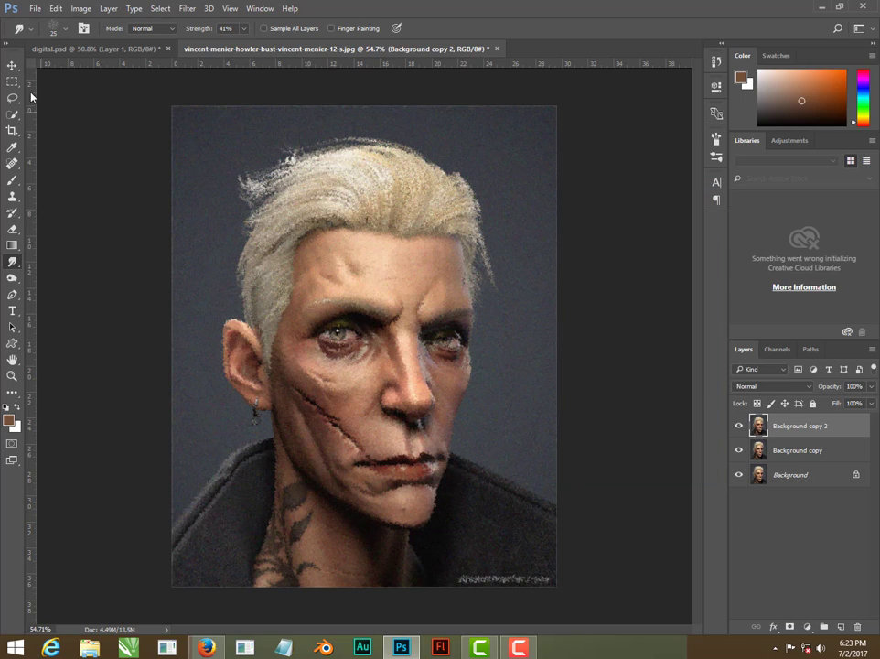
pyautogui.click(12, 65)
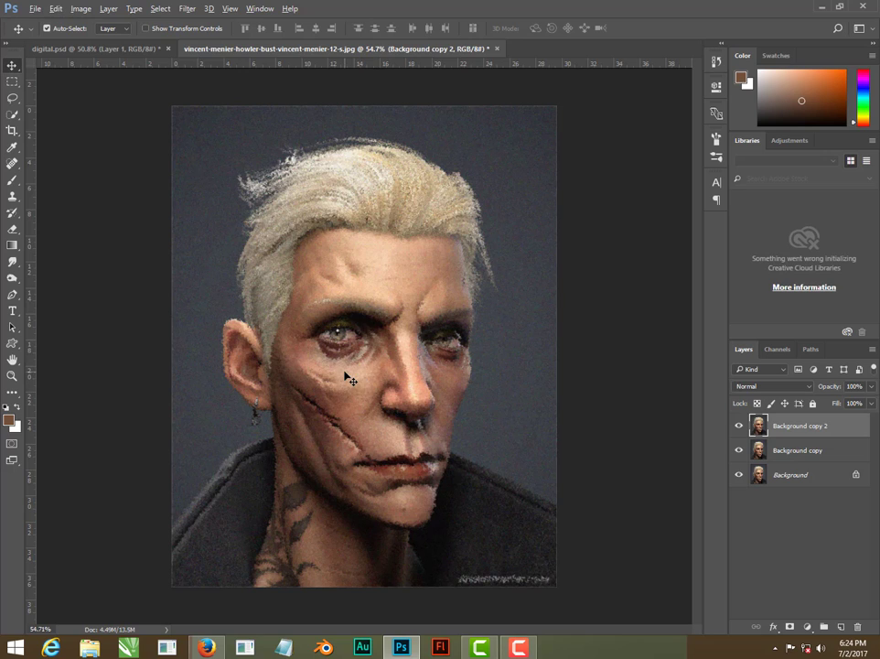
# Switch to the Smudge tool with a 100 px scattered brush
pyautogui.click(11, 266)
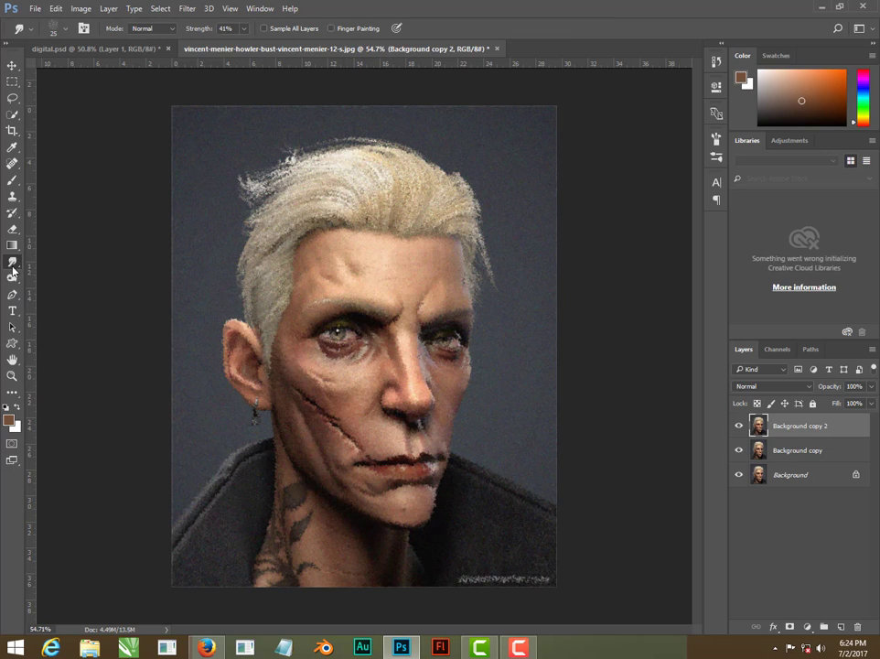
pyautogui.click(64, 32)
pyautogui.click(53, 32)
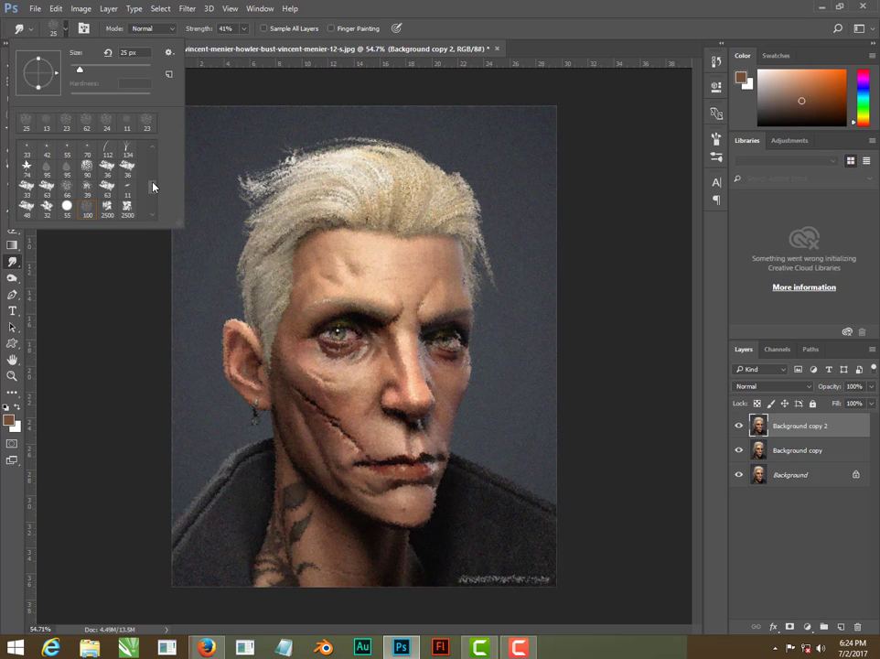
pyautogui.scroll(-1, 153, 186)
pyautogui.click(86, 192)
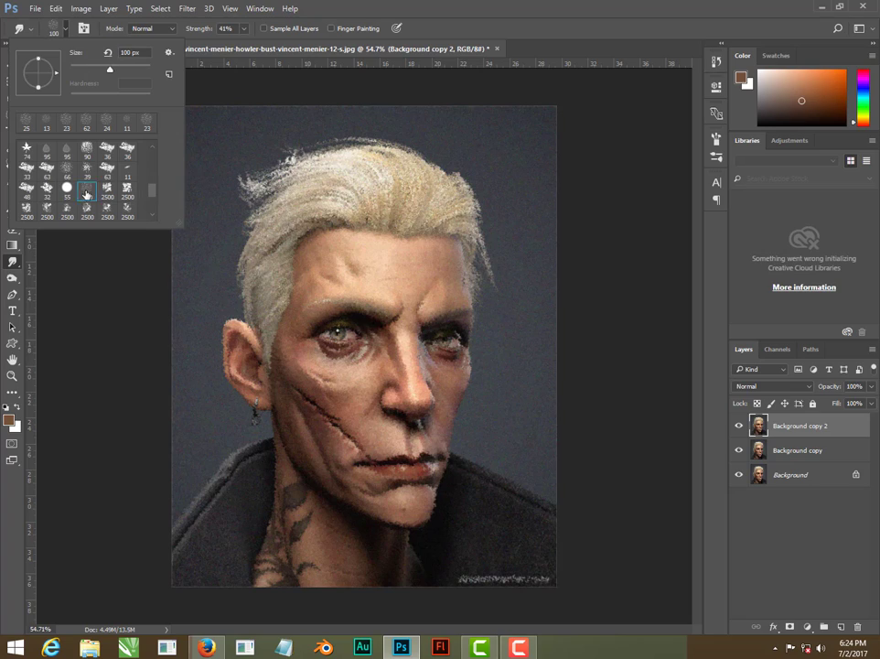
pyautogui.click(59, 33)
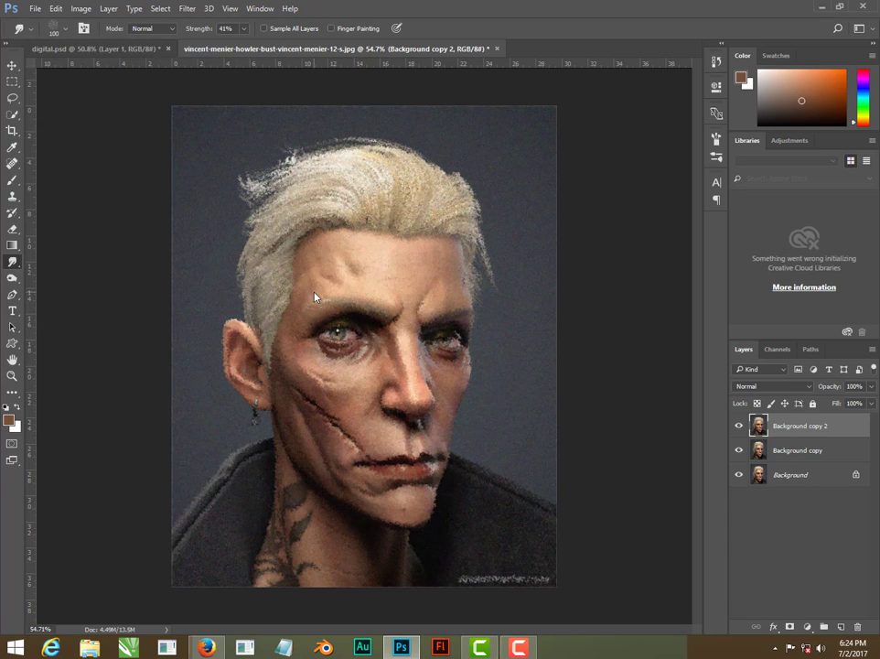
pyautogui.scroll(3, 336, 272)
pyautogui.scroll(2, 336, 271)
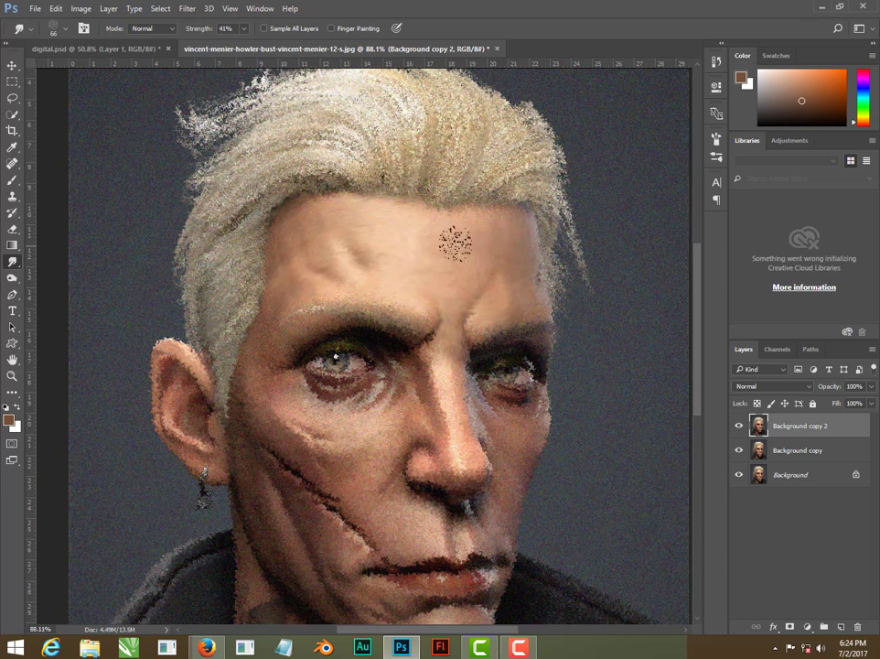
# Resize the brush to about 30, 27, then 48 px and smudge the forehead and under-eye skin
pyautogui.press(']')
pyautogui.press(']')
pyautogui.press(']')
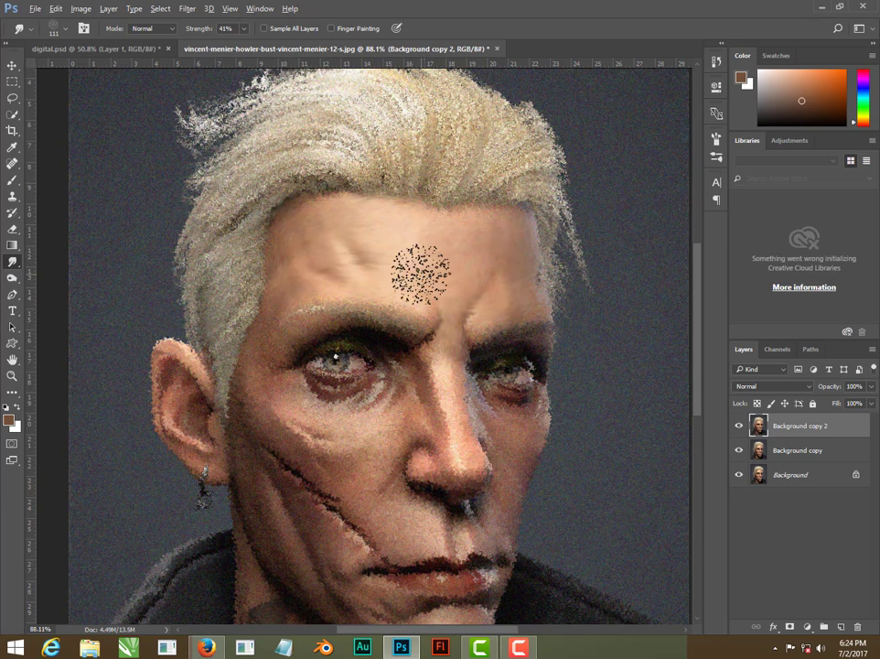
pyautogui.moveTo(421, 275)
pyautogui.mouseDown()
pyautogui.moveTo(398, 276)
pyautogui.moveTo(356, 249)
pyautogui.mouseUp()
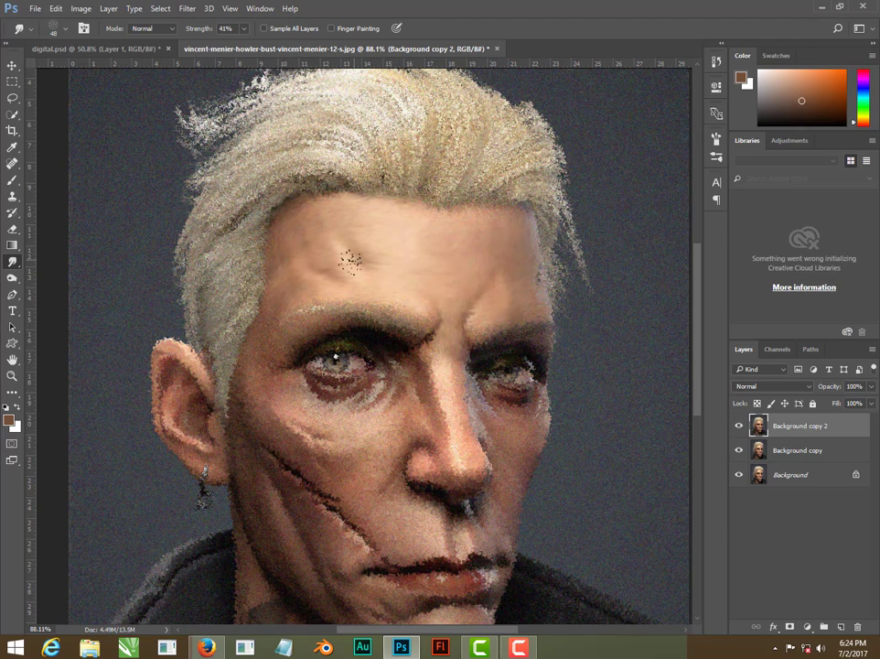
pyautogui.moveTo(342, 267); pyautogui.dragTo(285, 188)
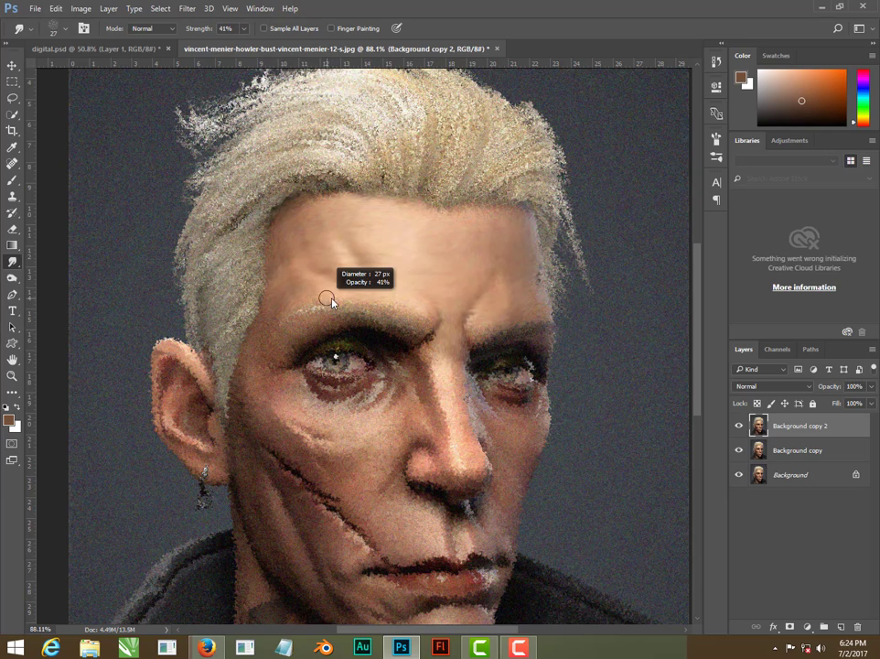
pyautogui.moveTo(338, 272); pyautogui.dragTo(291, 297)
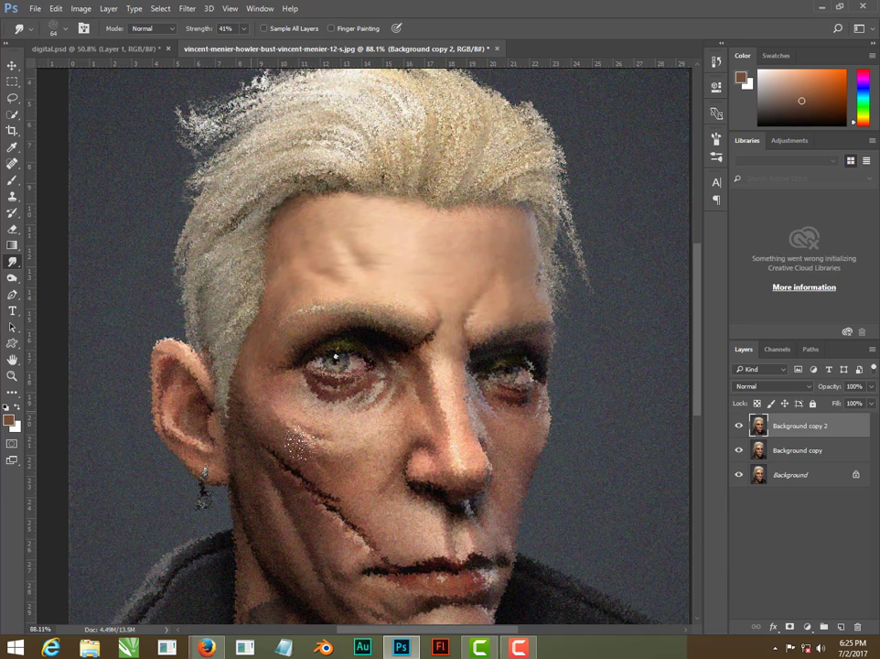
pyautogui.moveTo(302, 444); pyautogui.dragTo(307, 413)
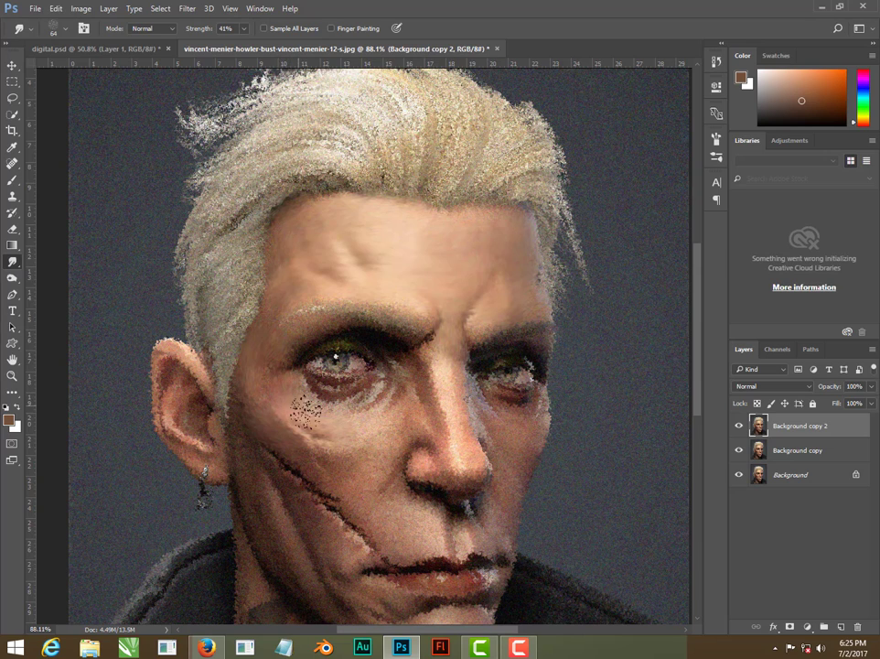
# Smudge the cheek, jaw and chin with the brush resized to 86, then 61 px
pyautogui.keyDown('alt'); pyautogui.rightClick(350, 443); pyautogui.keyUp('alt')
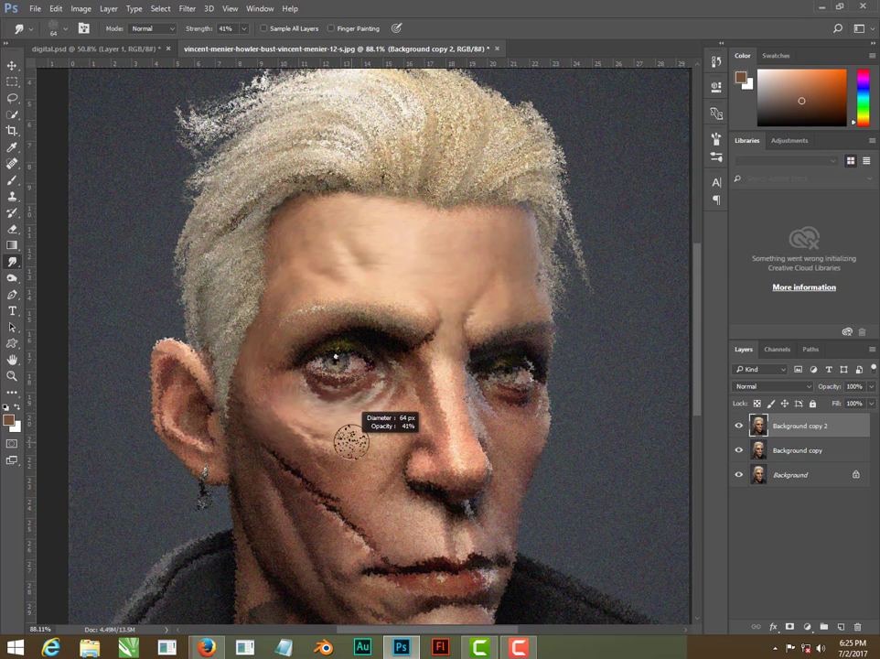
pyautogui.moveTo(350, 443); pyautogui.dragTo(365, 467)
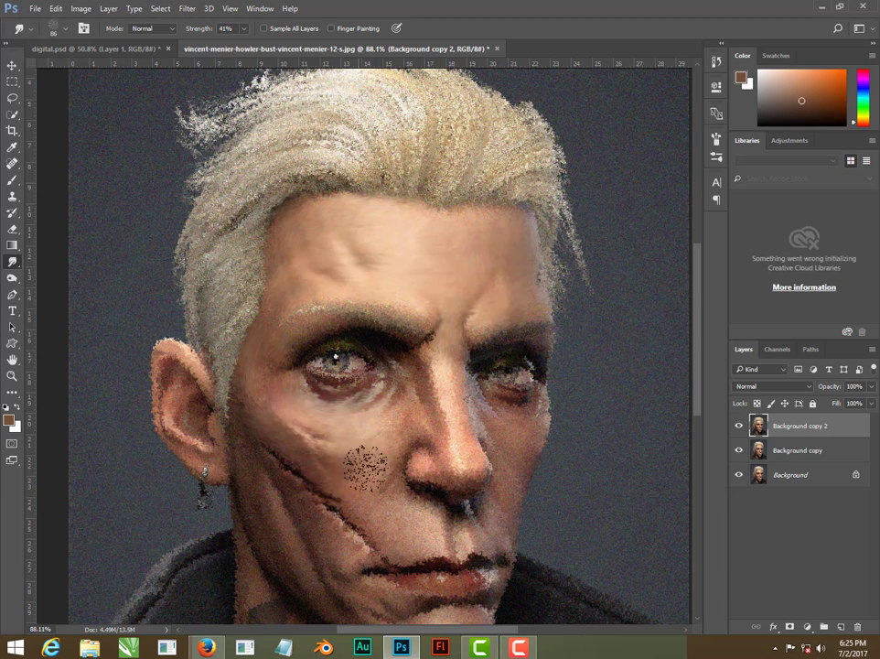
pyautogui.scroll(-3, 366, 468)
pyautogui.hscroll(-2, 366, 468)
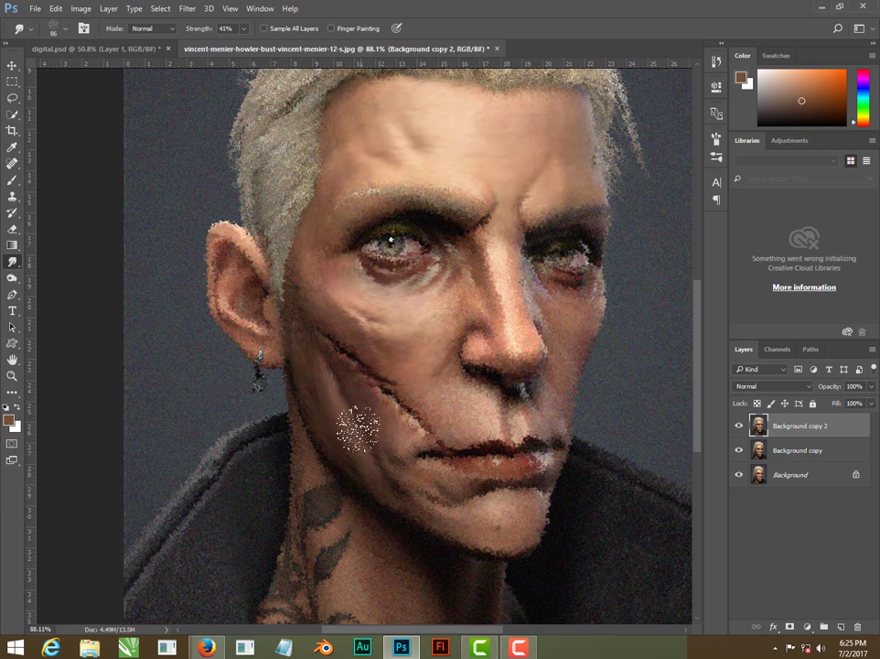
pyautogui.moveTo(436, 396); pyautogui.dragTo(413, 396)
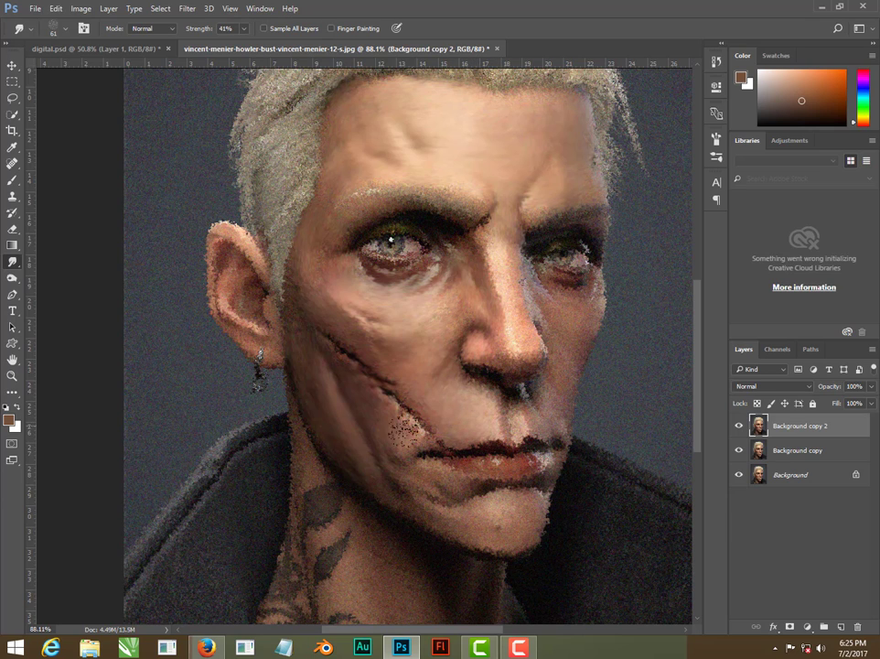
pyautogui.scroll(-2, 412, 477)
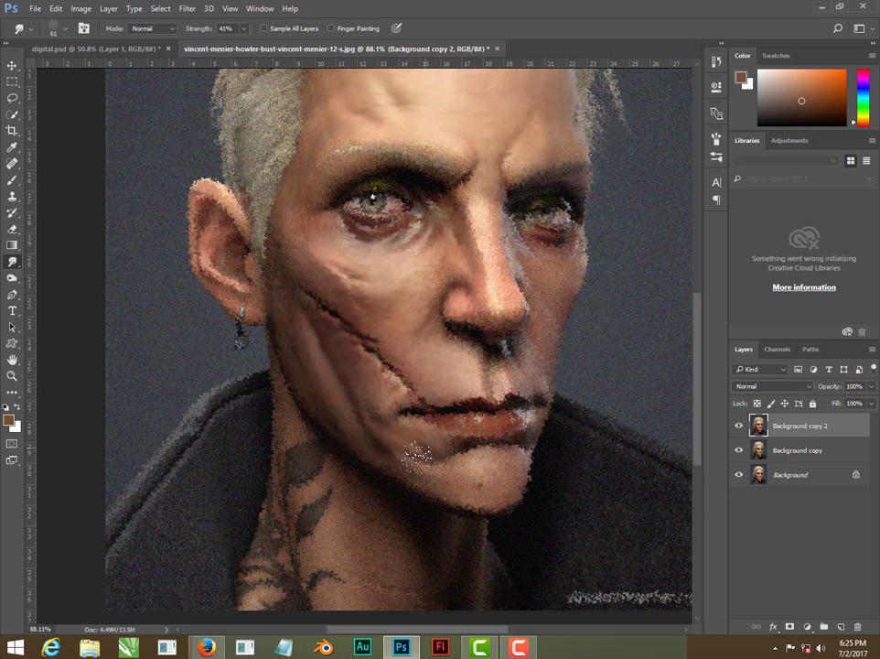
pyautogui.scroll(-2, 413, 449)
pyautogui.hscroll(2, 414, 449)
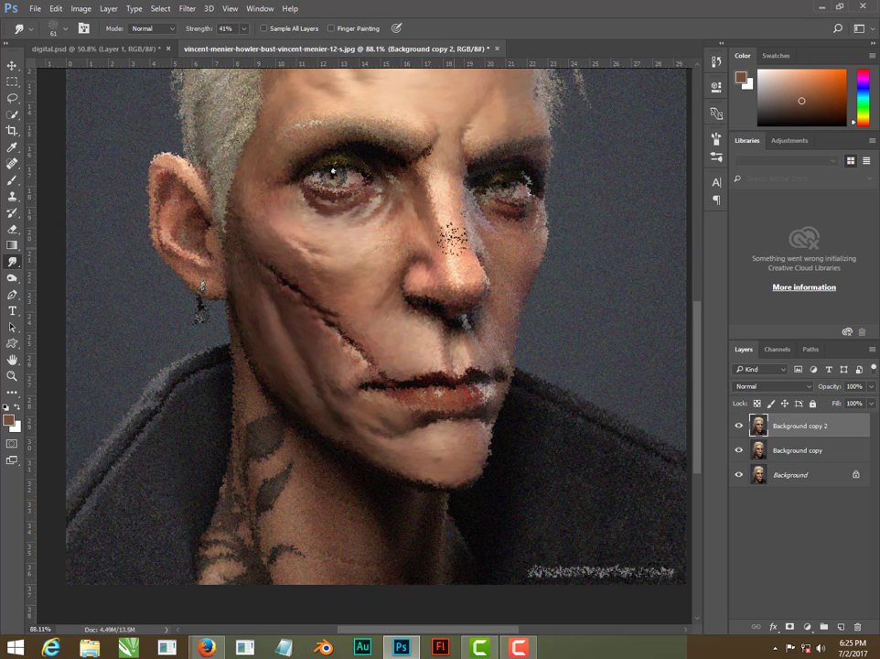
pyautogui.scroll(2, 458, 257)
pyautogui.scroll(2, 462, 261)
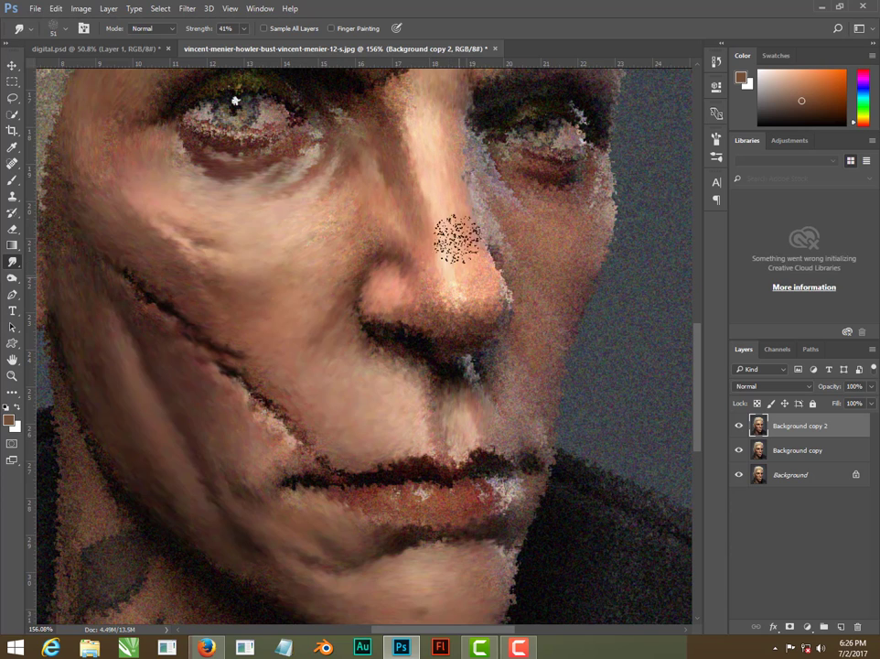
# Smudge the nose's right edge and the lower lip texture smooth
pyautogui.moveTo(455, 238); pyautogui.dragTo(364, 327)
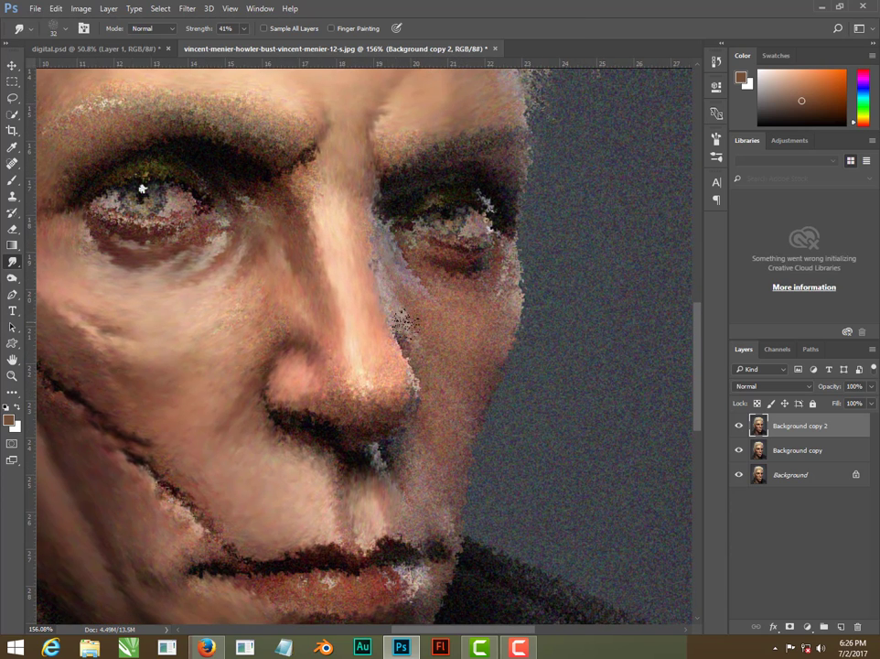
pyautogui.moveTo(403, 322); pyautogui.dragTo(422, 376)
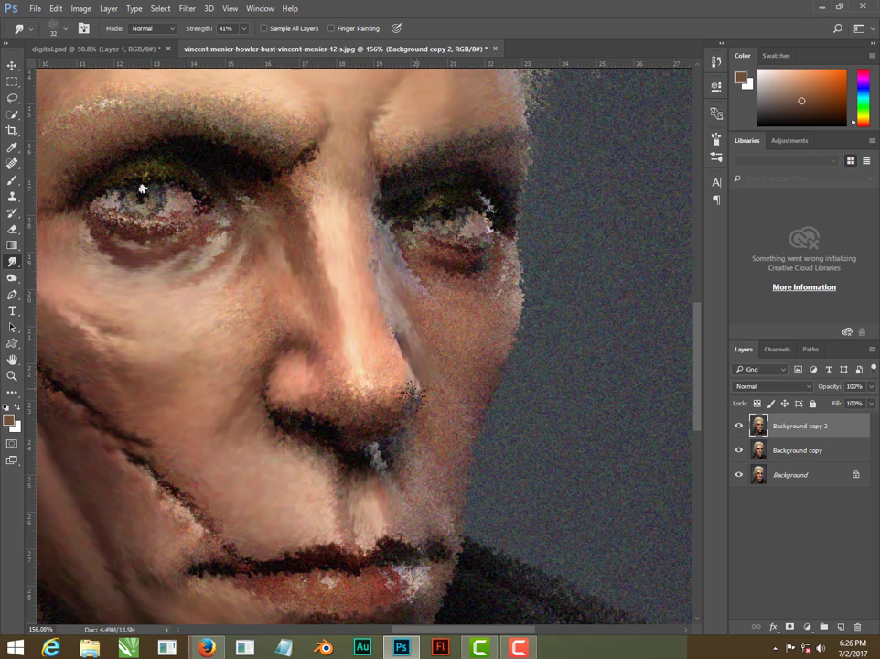
pyautogui.press(']')
pyautogui.press(']')
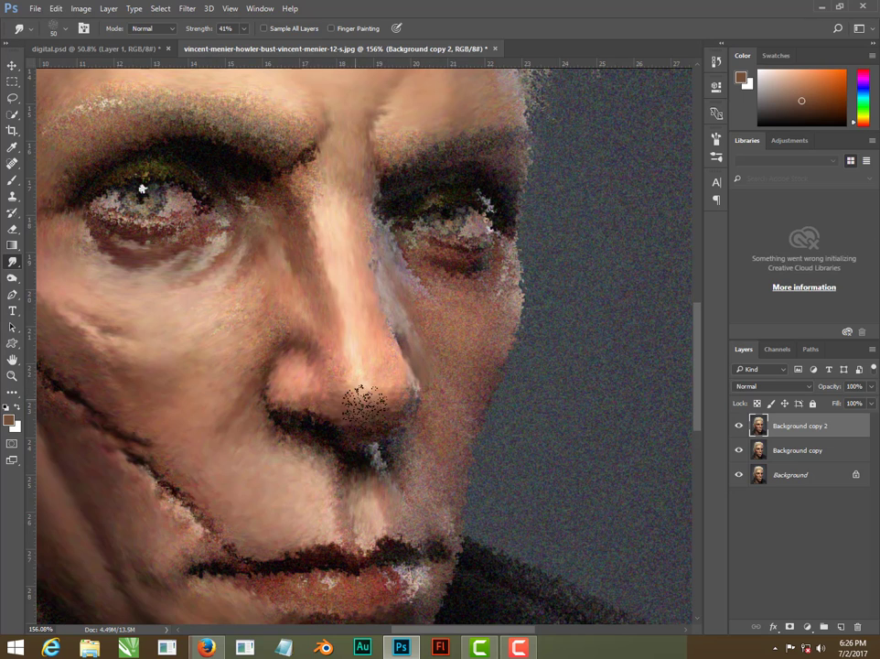
pyautogui.moveTo(364, 402); pyautogui.dragTo(332, 437)
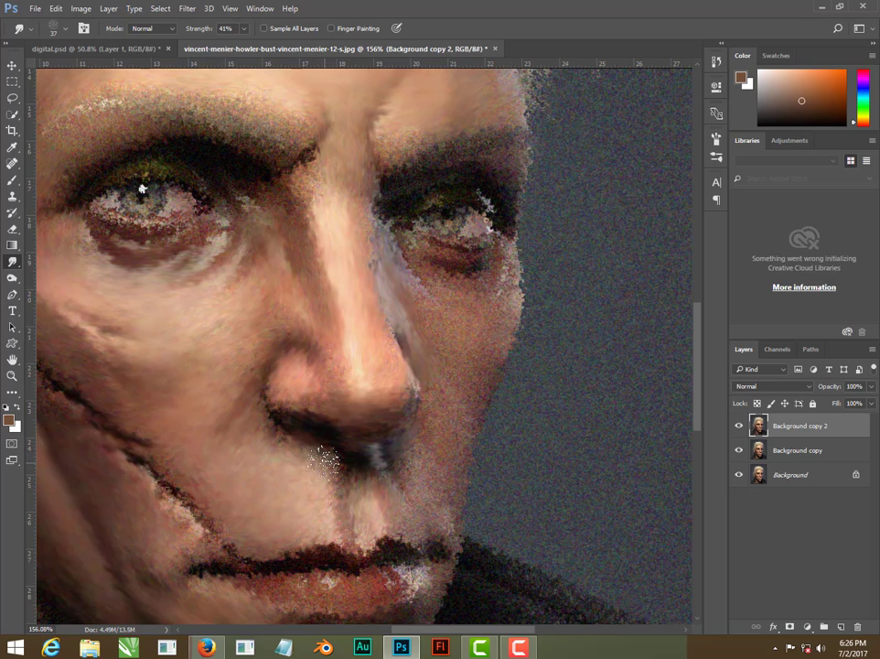
pyautogui.scroll(2, 342, 450)
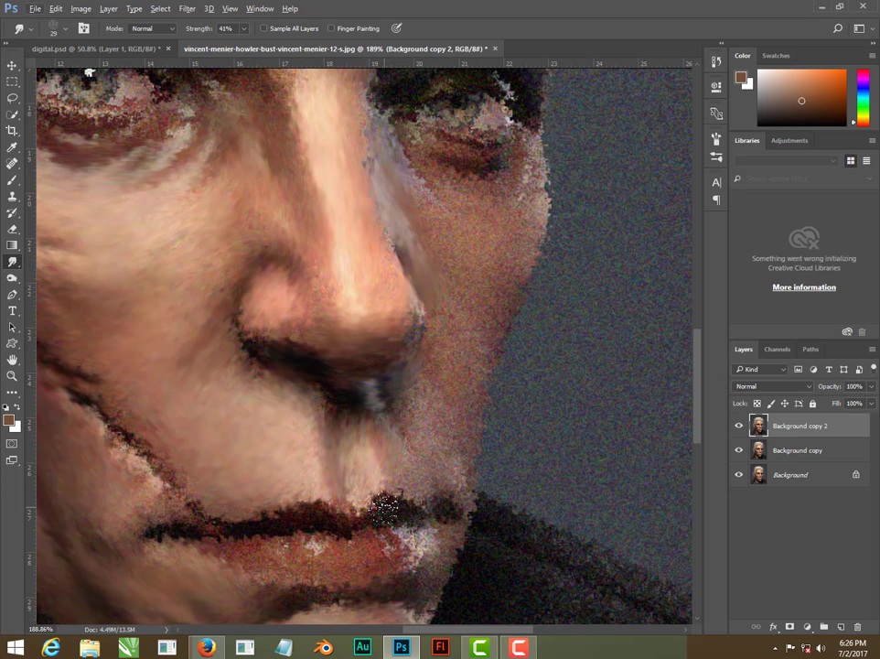
pyautogui.moveTo(315, 547); pyautogui.dragTo(328, 440)
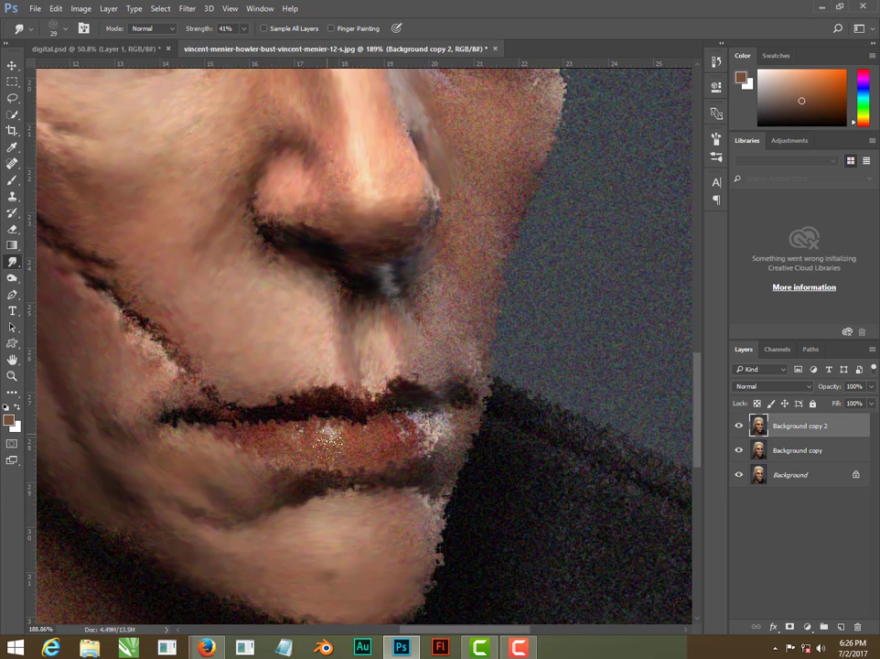
pyautogui.moveTo(245, 433); pyautogui.dragTo(359, 430)
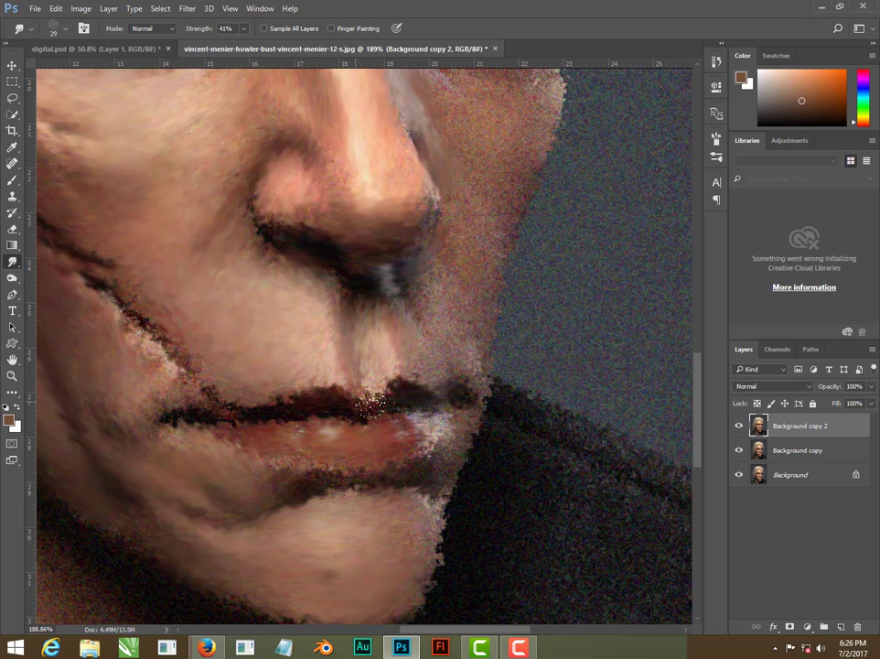
pyautogui.press('[')
# Work up along the cheek scar toward the eye with a larger smudge brush
pyautogui.moveTo(249, 402); pyautogui.dragTo(424, 403)
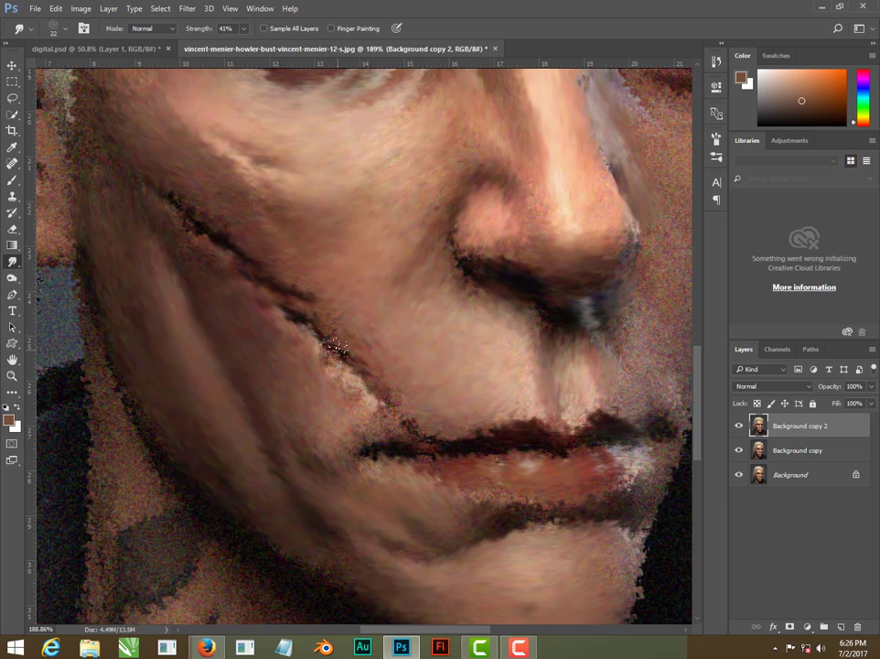
pyautogui.moveTo(357, 348); pyautogui.dragTo(358, 380)
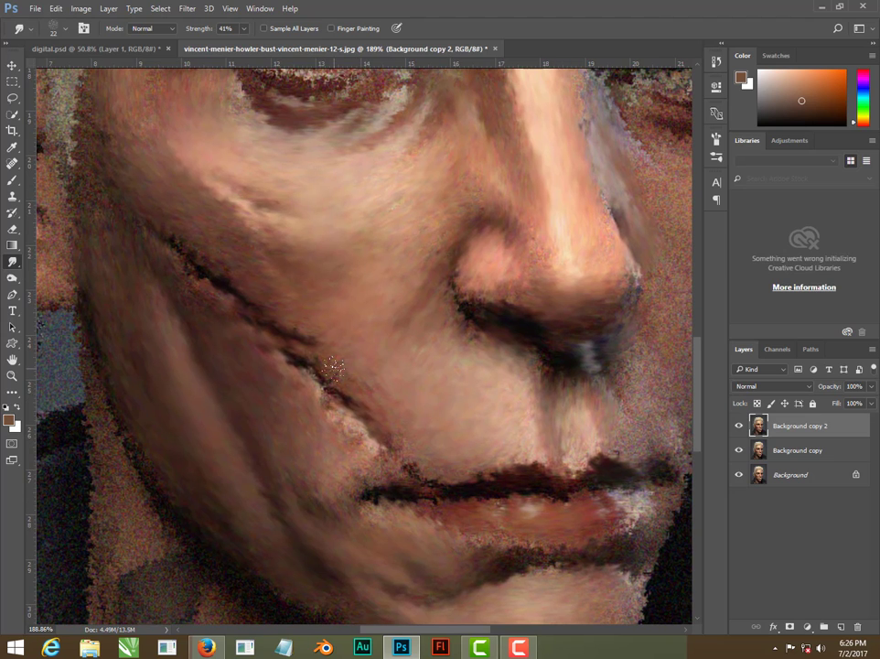
pyautogui.moveTo(304, 357); pyautogui.dragTo(323, 430)
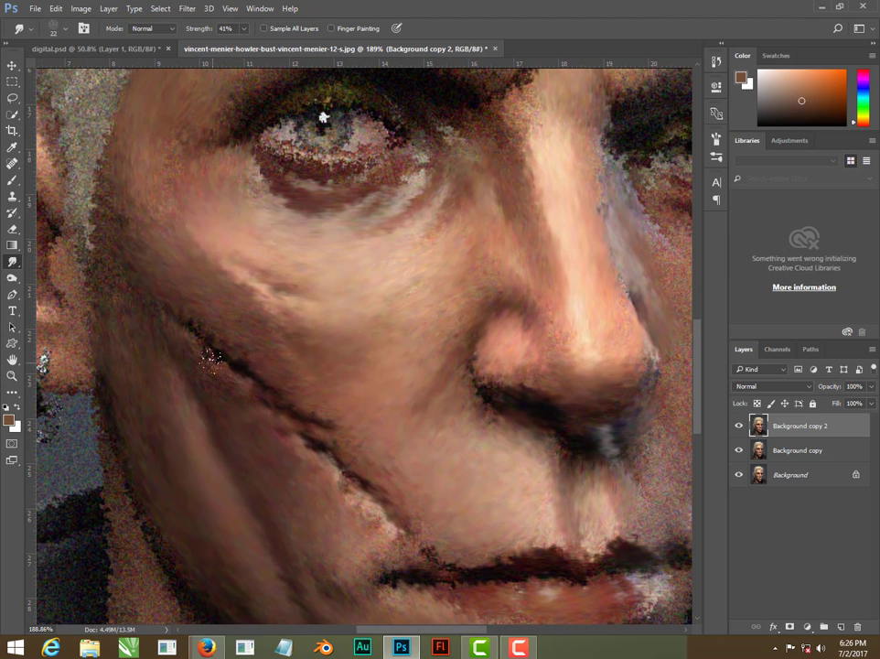
pyautogui.moveTo(254, 378); pyautogui.dragTo(278, 439)
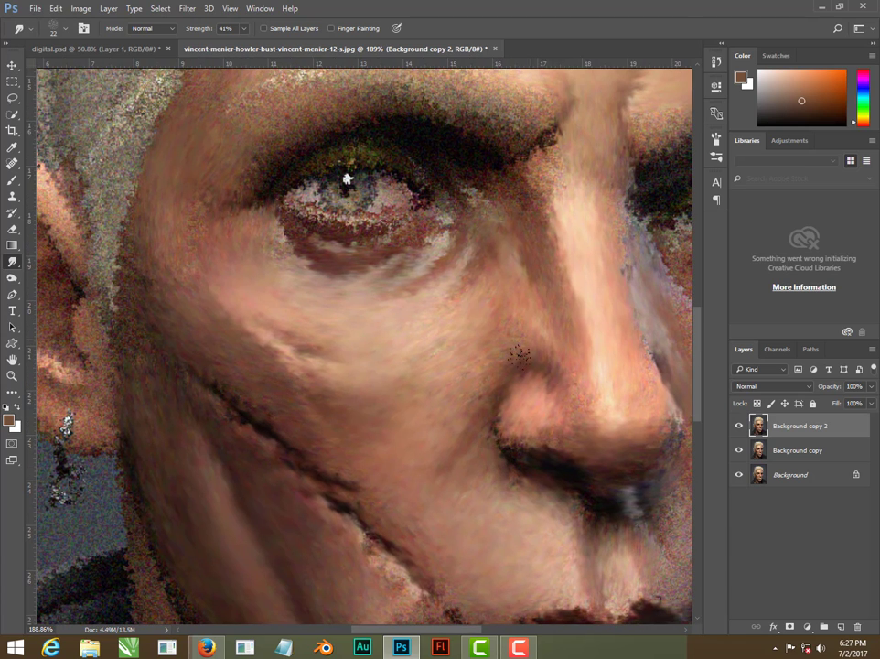
pyautogui.moveTo(502, 344); pyautogui.dragTo(401, 471)
pyautogui.press(']')
pyautogui.press(']')
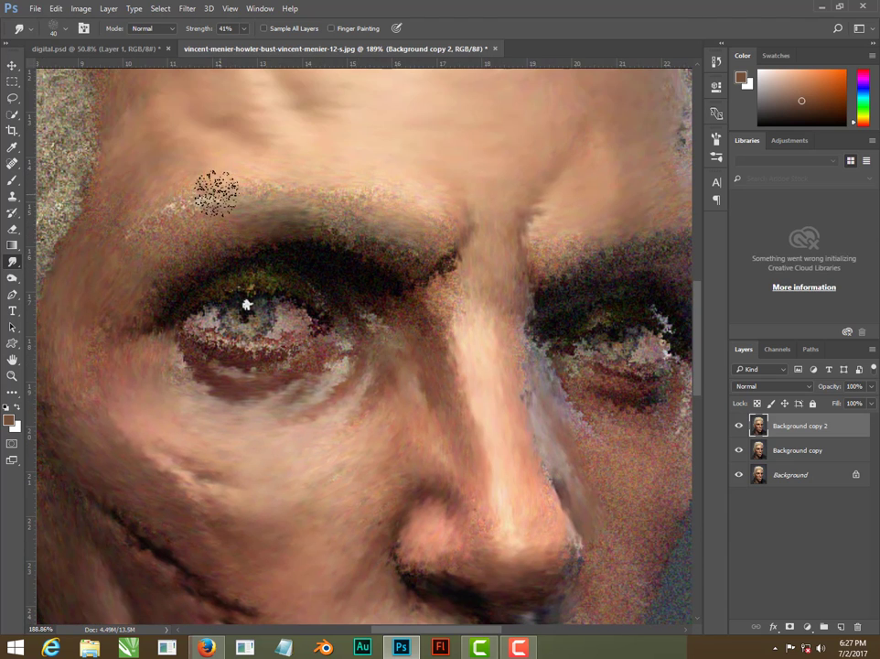
# Smudge the ear's speckled top and inner rims, blending the upper ear inward
pyautogui.moveTo(138, 302); pyautogui.dragTo(378, 259)
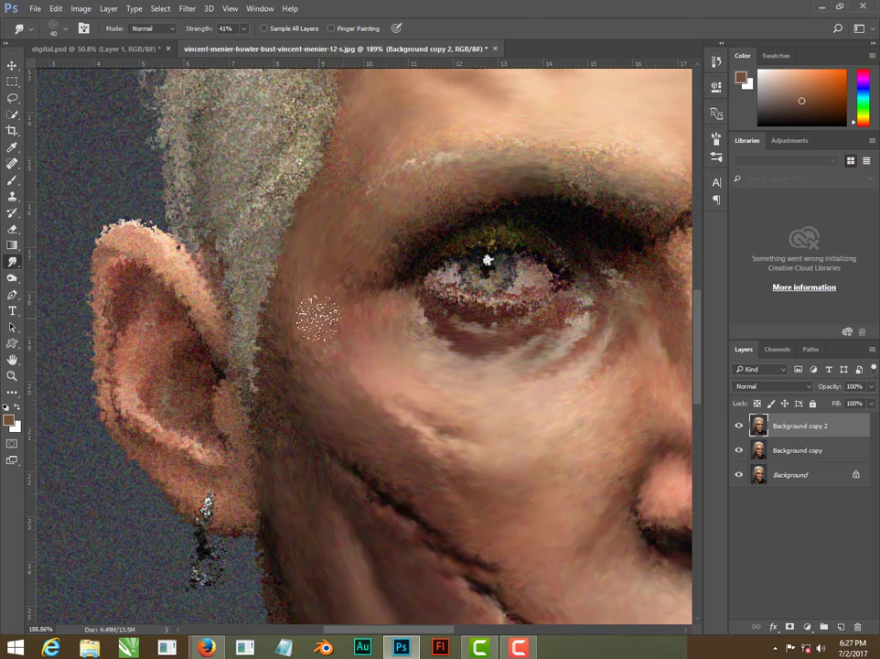
pyautogui.moveTo(386, 381); pyautogui.dragTo(327, 349)
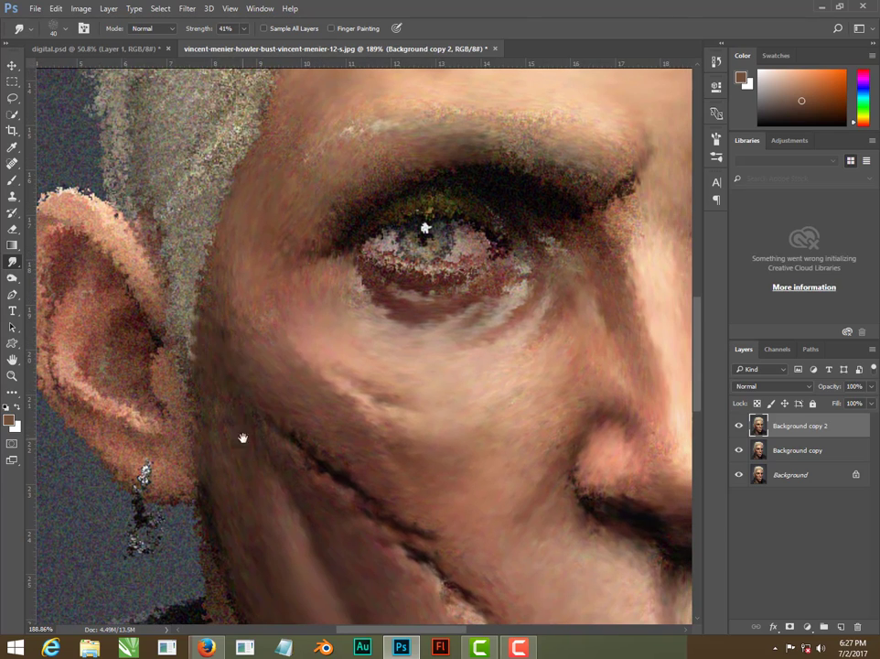
pyautogui.moveTo(241, 436); pyautogui.dragTo(222, 334)
pyautogui.moveTo(211, 387); pyautogui.dragTo(228, 348)
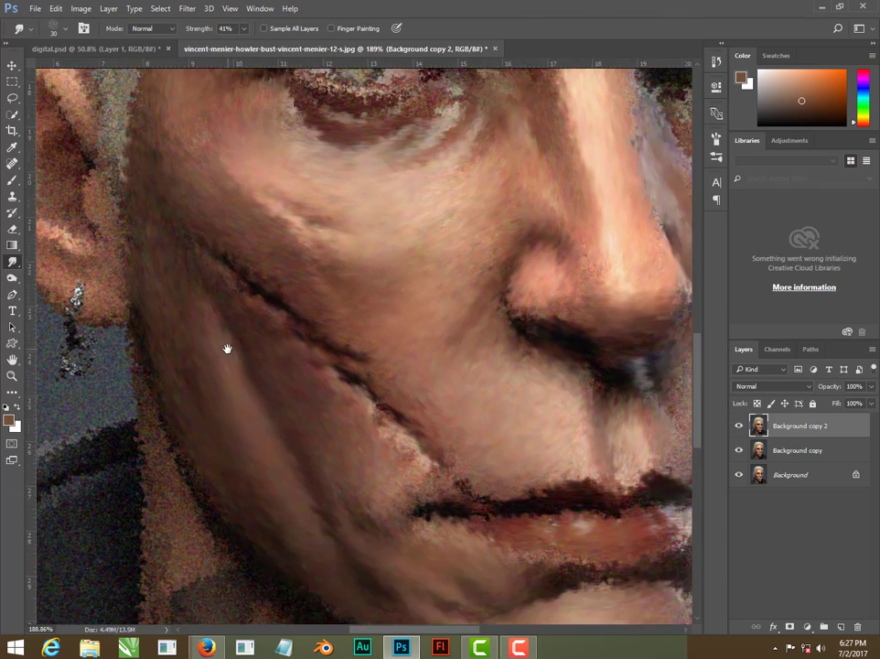
pyautogui.scroll(-3, 228, 347)
pyautogui.scroll(2, 128, 300)
pyautogui.moveTo(128, 300); pyautogui.dragTo(210, 434)
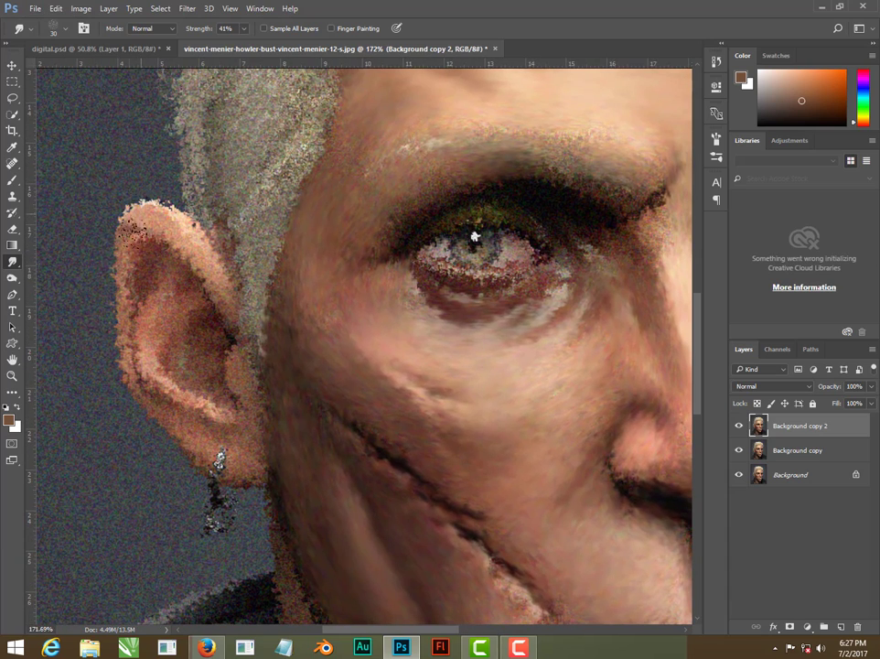
pyautogui.moveTo(129, 224); pyautogui.dragTo(146, 247)
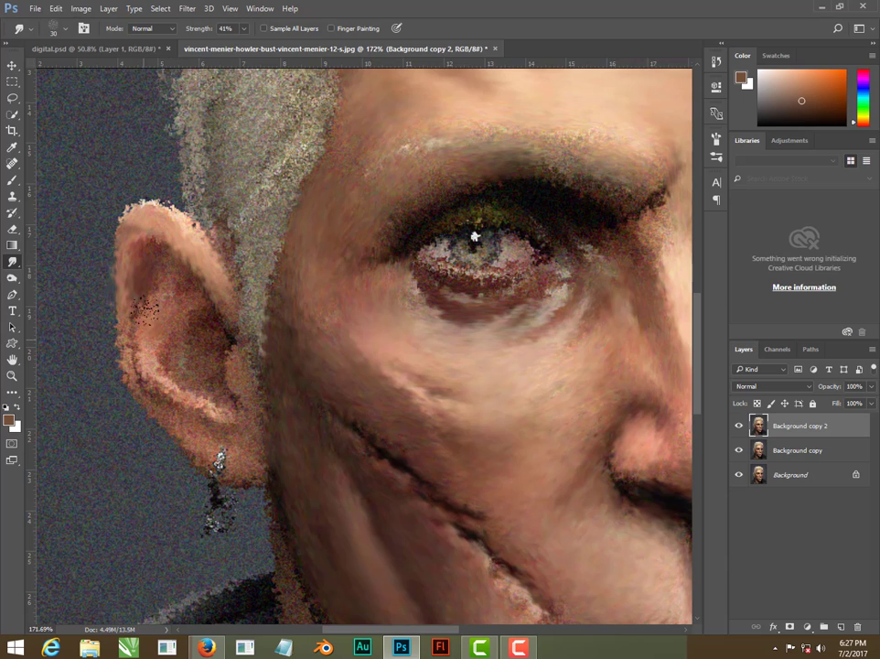
pyautogui.moveTo(126, 311)
pyautogui.mouseDown()
pyautogui.moveTo(165, 368)
pyautogui.moveTo(213, 407)
pyautogui.mouseUp()
pyautogui.moveTo(157, 271); pyautogui.dragTo(227, 345)
# Compare by toggling Background copy 2, then smudge the inner ear with a 19 px brush
pyautogui.scroll(-2, 224, 403)
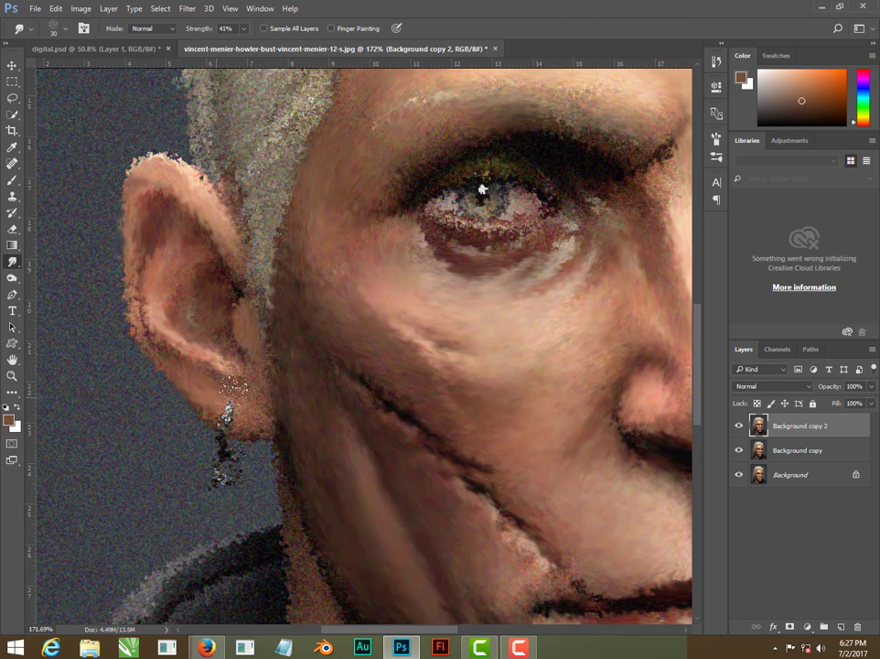
pyautogui.scroll(1, 211, 474)
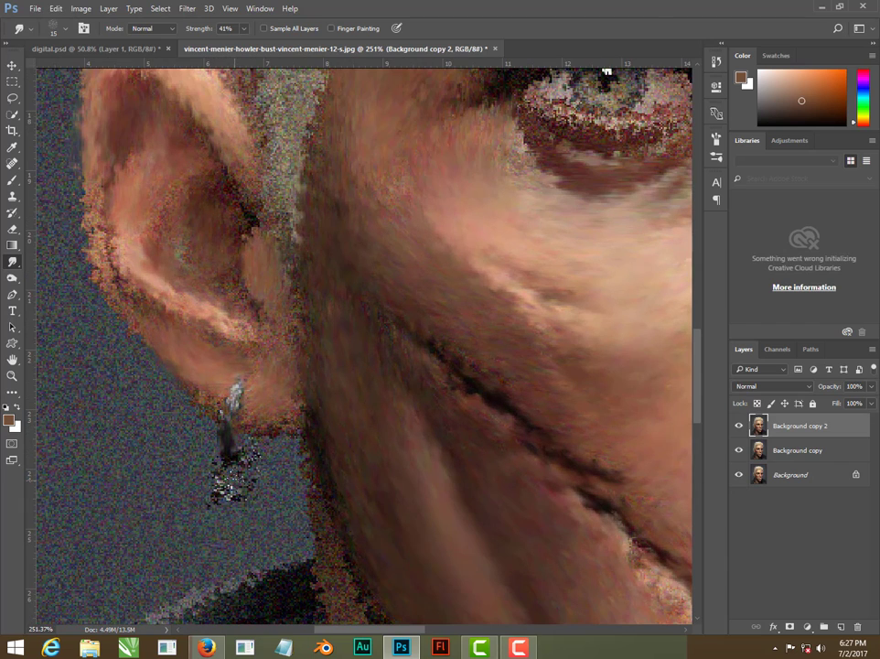
pyautogui.click(739, 426)
pyautogui.click(739, 426)
pyautogui.scroll(-3, 606, 70)
pyautogui.scroll(2, 547, 140)
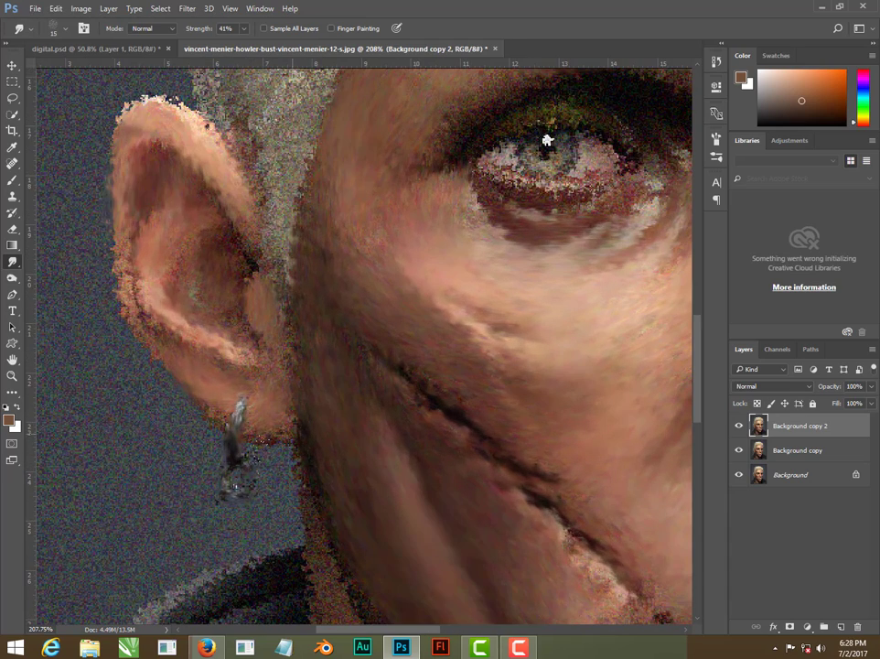
pyautogui.press(']')
pyautogui.moveTo(547, 140); pyautogui.dragTo(544, 176)
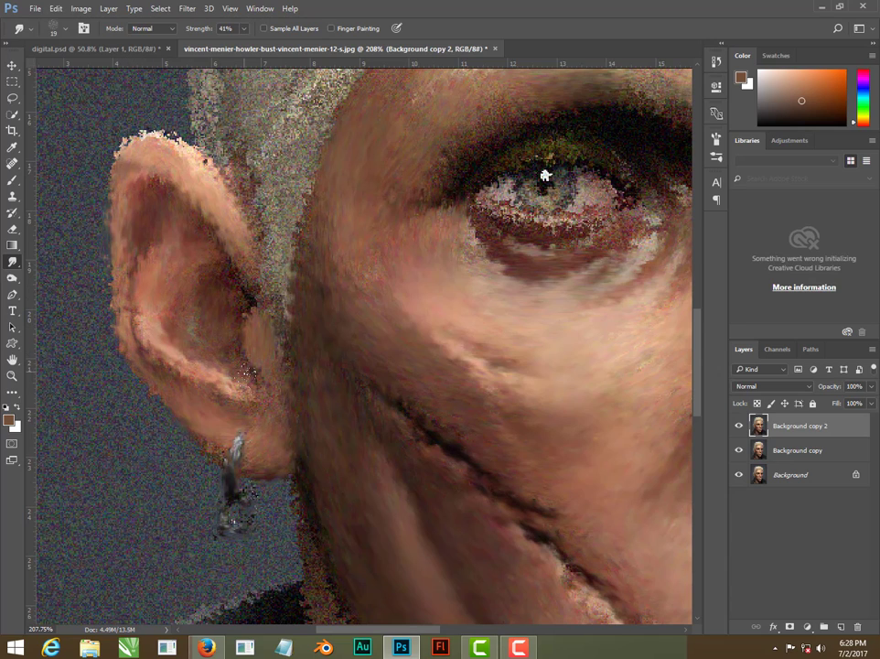
pyautogui.moveTo(545, 174); pyautogui.dragTo(539, 305)
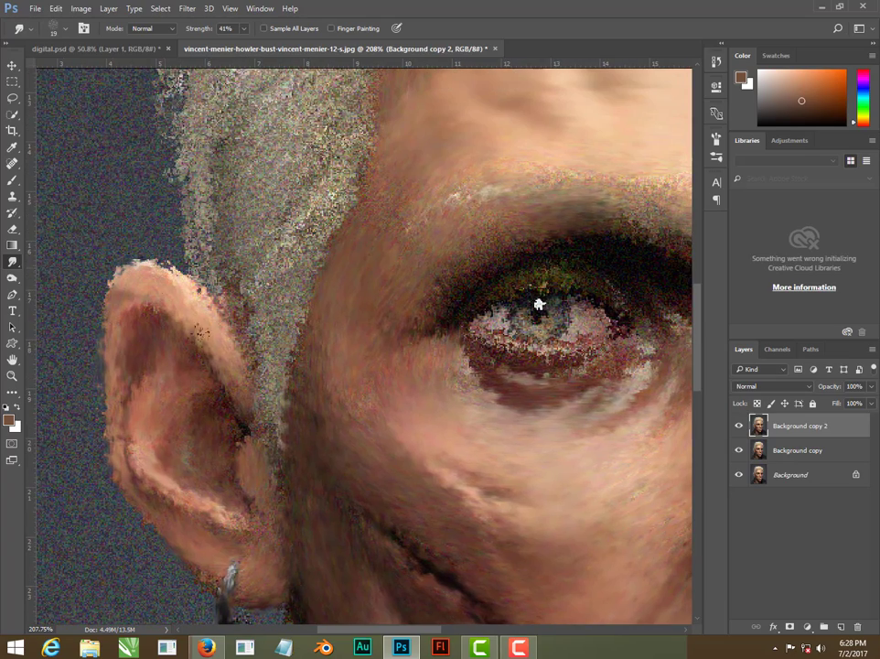
pyautogui.scroll(-2, 538, 305)
# Smudge the dark neck blob and lower-neck tattoo stripes into soft strokes at 44%
pyautogui.moveTo(450, 347); pyautogui.dragTo(465, 97)
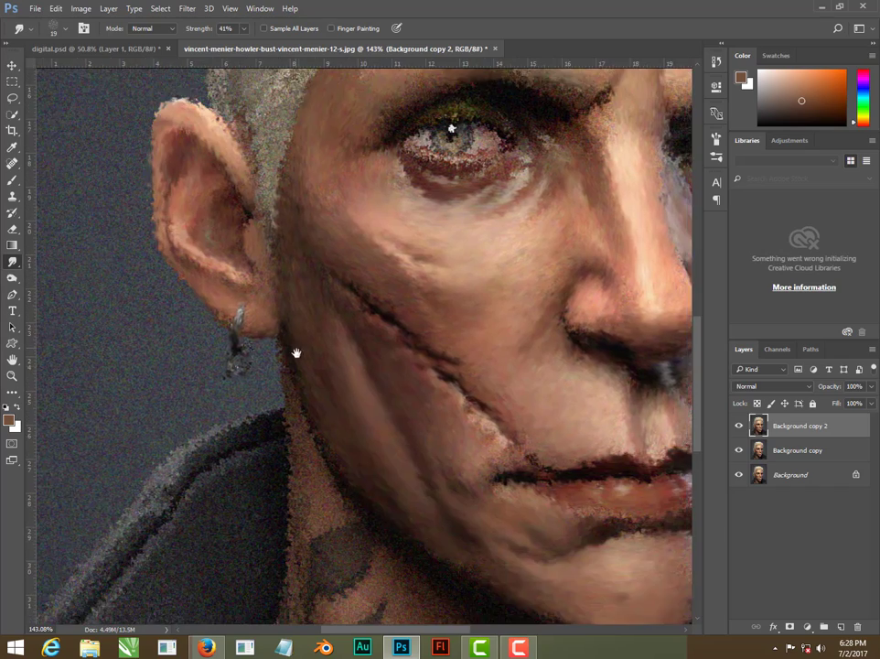
pyautogui.scroll(-1, 466, 97)
pyautogui.scroll(-1, 287, 400)
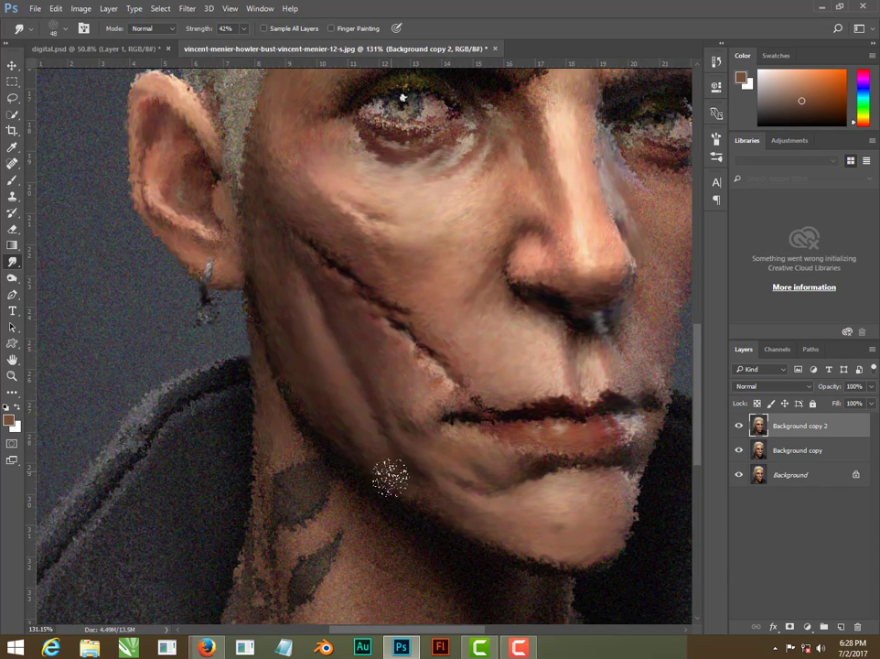
pyautogui.moveTo(347, 507); pyautogui.dragTo(338, 410)
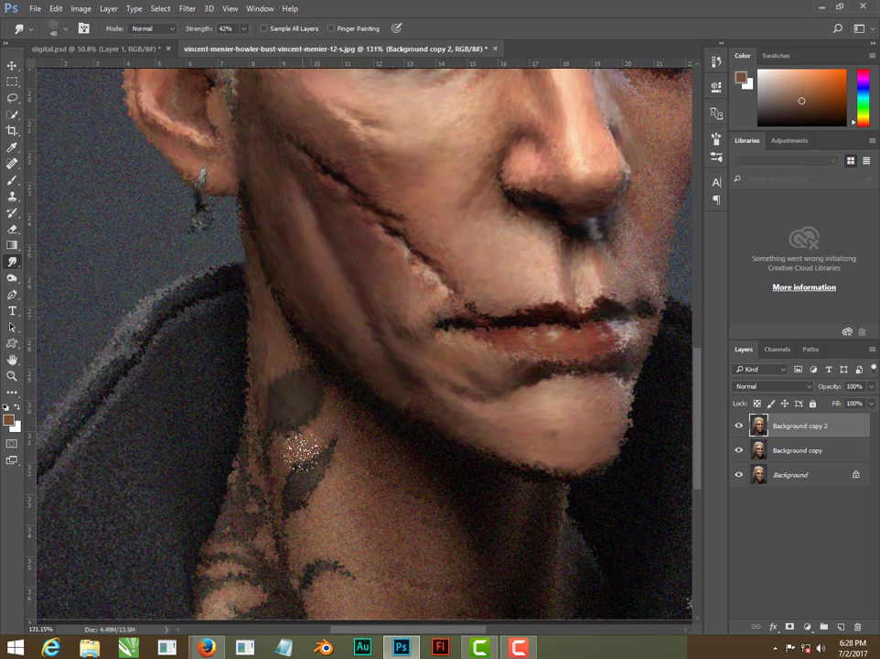
pyautogui.moveTo(264, 462)
pyautogui.mouseDown()
pyautogui.moveTo(222, 400)
pyautogui.moveTo(220, 426)
pyautogui.mouseUp()
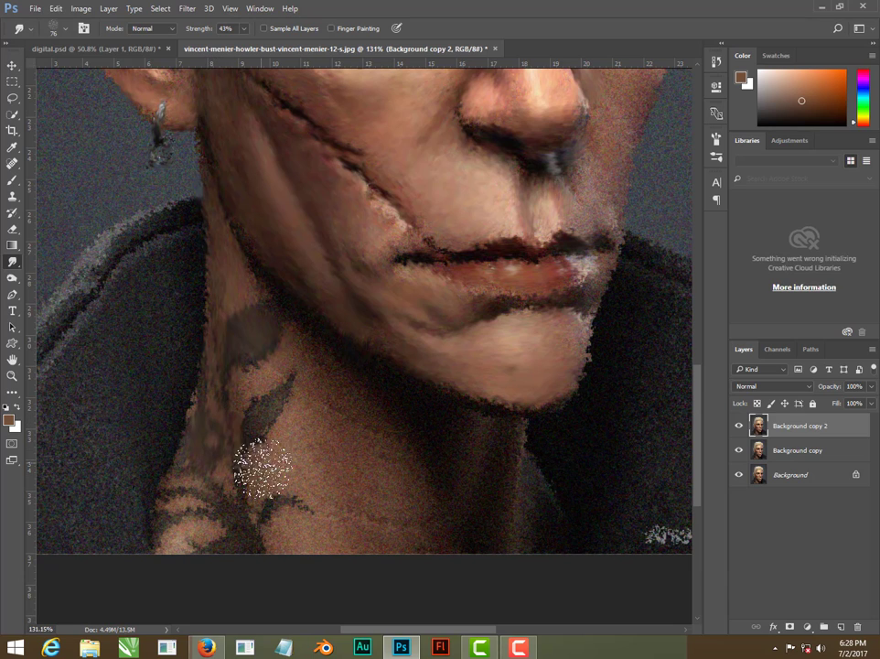
pyautogui.press(']')
pyautogui.press(']')
pyautogui.press(']')
pyautogui.moveTo(255, 416)
pyautogui.mouseDown()
pyautogui.moveTo(274, 361)
pyautogui.moveTo(291, 350)
pyautogui.moveTo(314, 403)
pyautogui.moveTo(338, 418)
pyautogui.mouseUp()
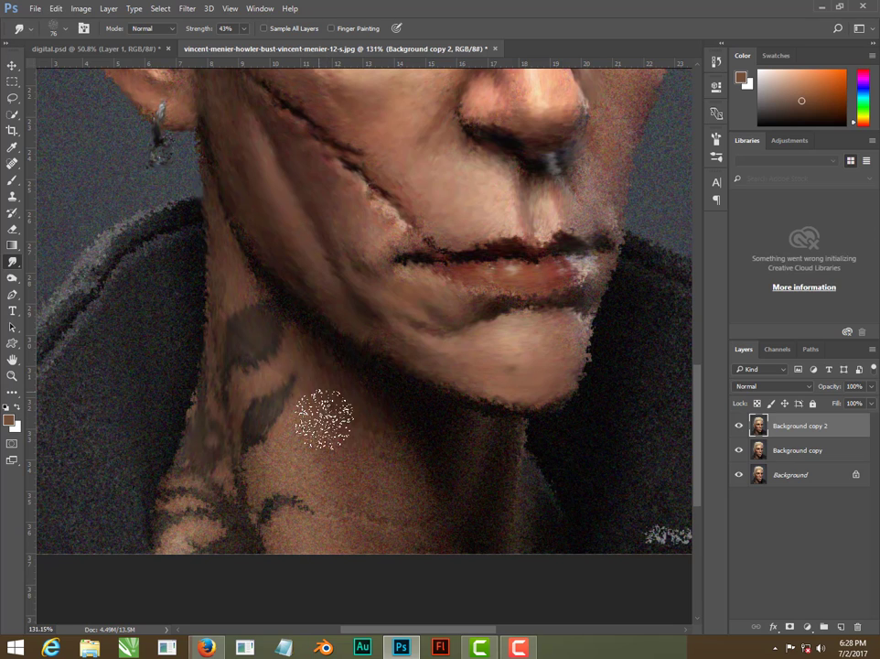
pyautogui.moveTo(269, 305); pyautogui.dragTo(226, 255)
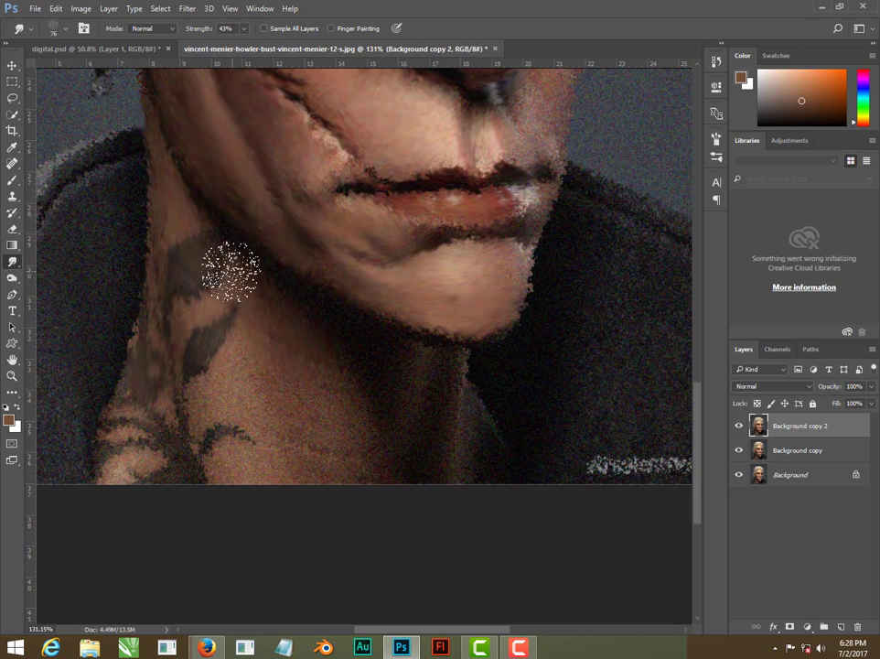
pyautogui.moveTo(230, 369); pyautogui.dragTo(329, 389)
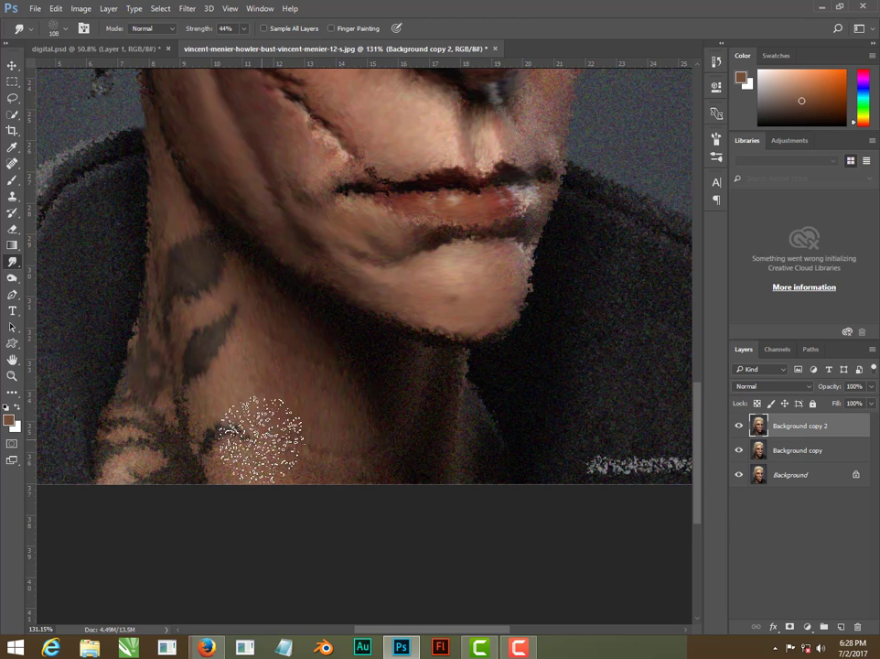
pyautogui.moveTo(234, 409); pyautogui.dragTo(145, 455)
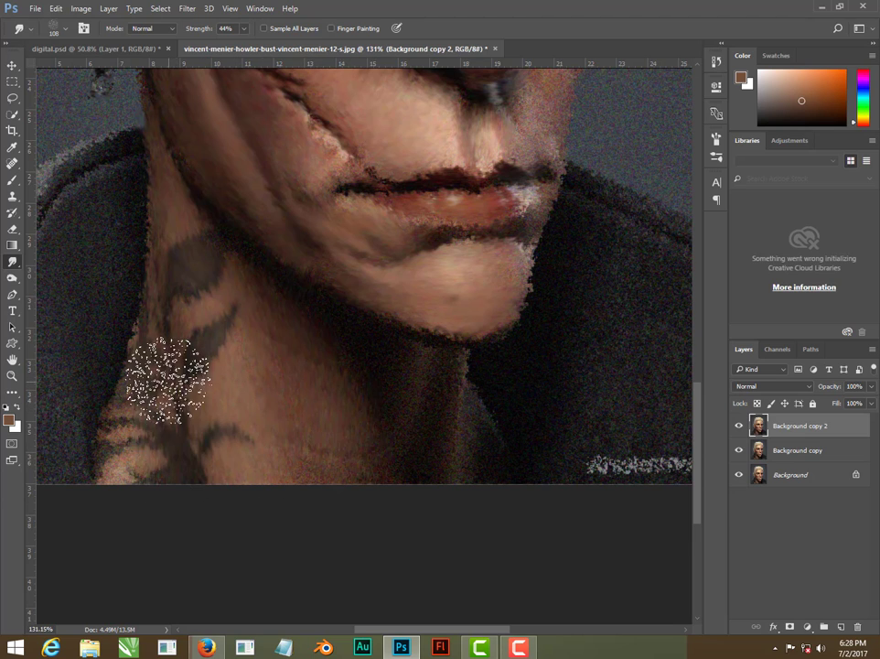
# Smear the jacket's left shoulder and collar beside the neck, resizing the brush
pyautogui.moveTo(199, 381)
pyautogui.mouseDown()
pyautogui.moveTo(276, 400)
pyautogui.moveTo(213, 364)
pyautogui.mouseUp()
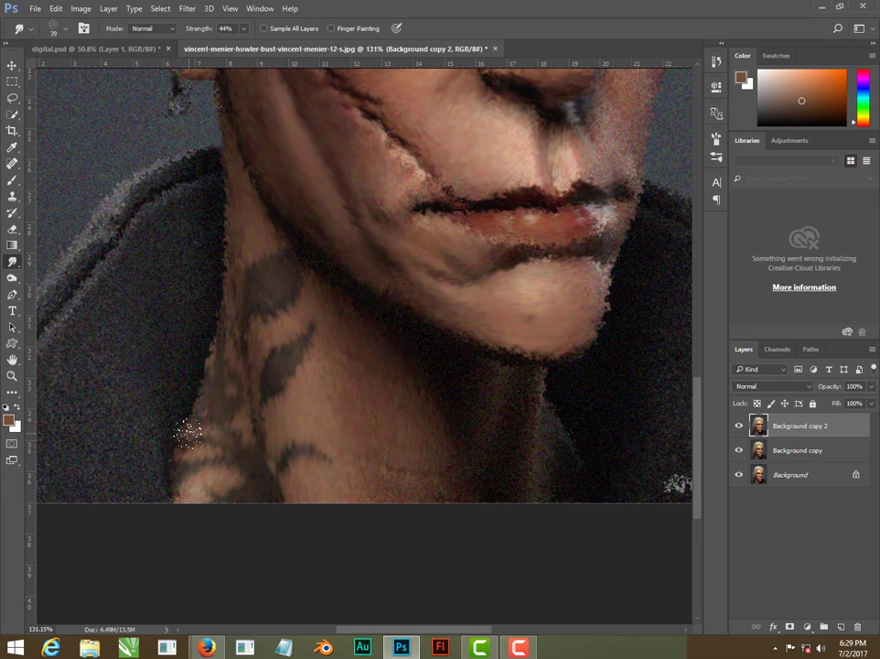
pyautogui.moveTo(84, 359)
pyautogui.mouseDown()
pyautogui.moveTo(308, 387)
pyautogui.moveTo(216, 458)
pyautogui.mouseUp()
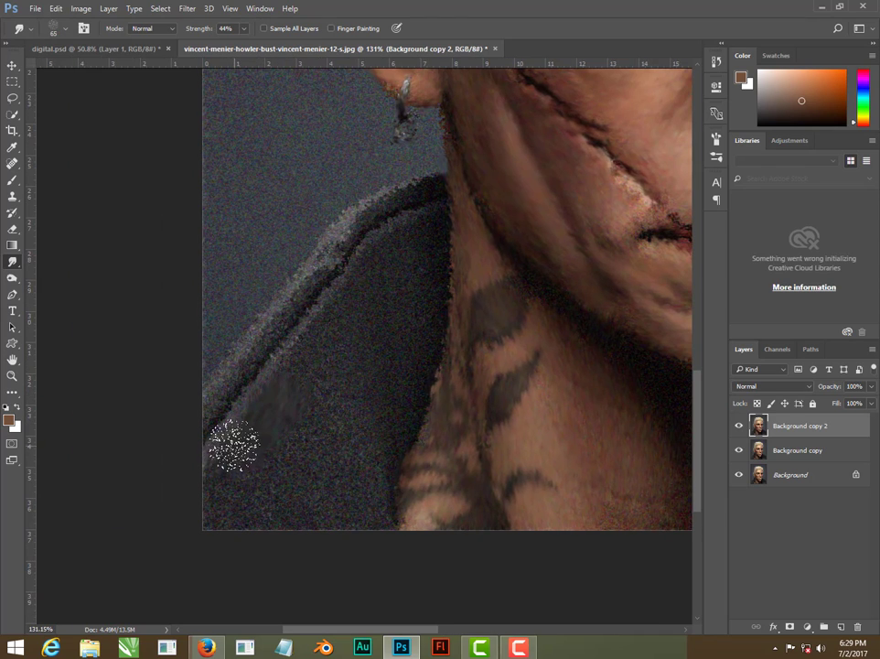
pyautogui.moveTo(258, 512)
pyautogui.mouseDown()
pyautogui.moveTo(320, 493)
pyautogui.moveTo(334, 383)
pyautogui.moveTo(384, 363)
pyautogui.moveTo(370, 402)
pyautogui.moveTo(370, 294)
pyautogui.mouseUp()
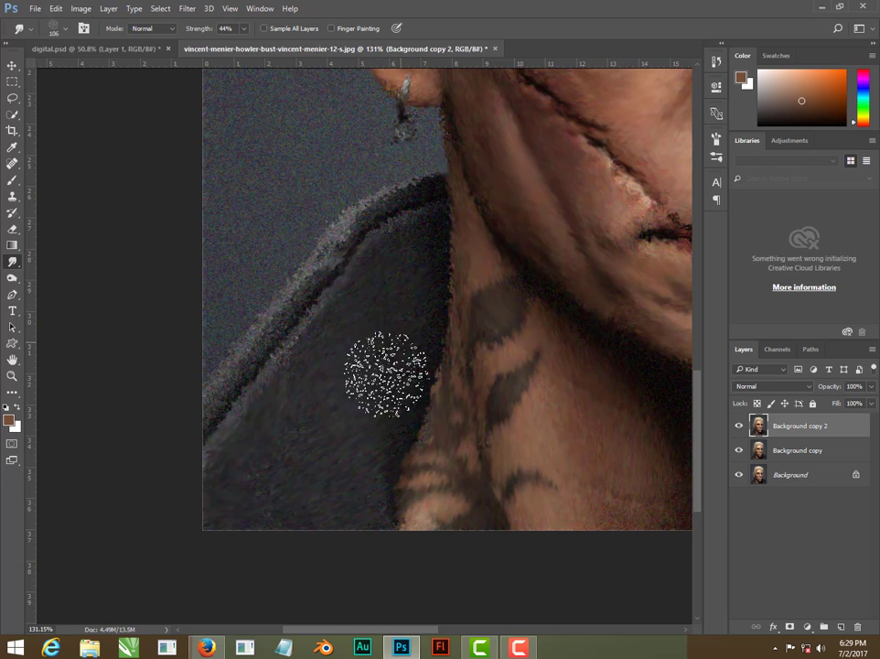
pyautogui.moveTo(249, 411)
pyautogui.mouseDown()
pyautogui.moveTo(196, 412)
pyautogui.moveTo(312, 294)
pyautogui.moveTo(291, 308)
pyautogui.moveTo(337, 232)
pyautogui.moveTo(370, 201)
pyautogui.moveTo(389, 205)
pyautogui.mouseUp()
# Zoom in and soften the skin around the eyes with a slightly larger brush
pyautogui.scroll(-5, 409, 252)
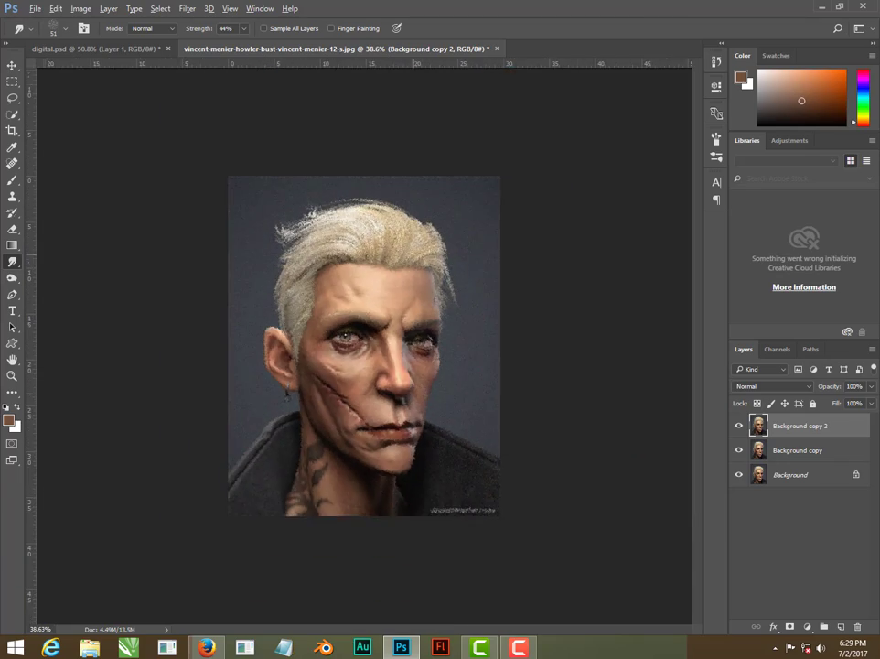
pyautogui.scroll(2, 396, 304)
pyautogui.scroll(2, 349, 336)
pyautogui.scroll(1, 349, 337)
pyautogui.scroll(1, 348, 336)
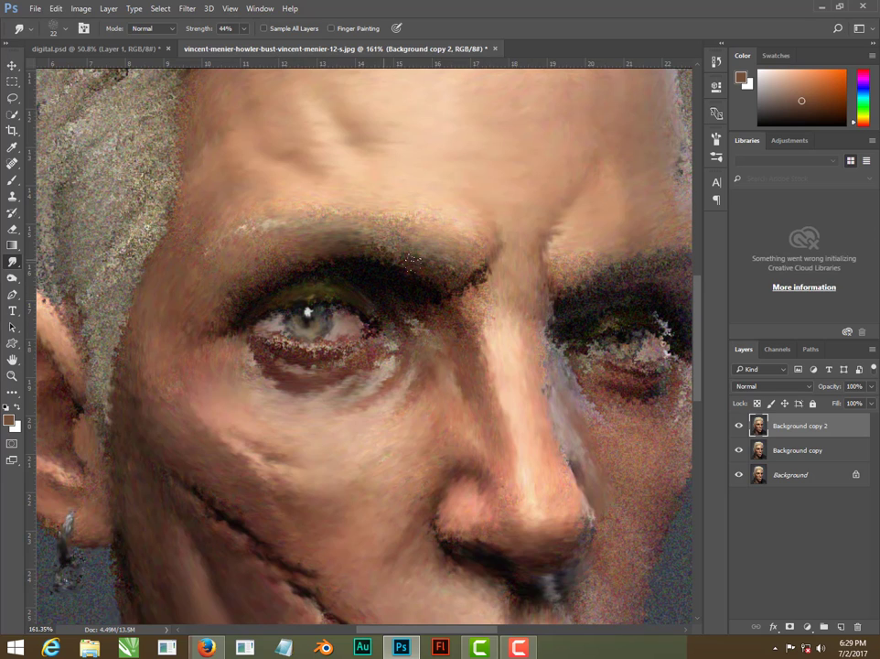
pyautogui.press(']')
pyautogui.scroll(-5, 182, 217)
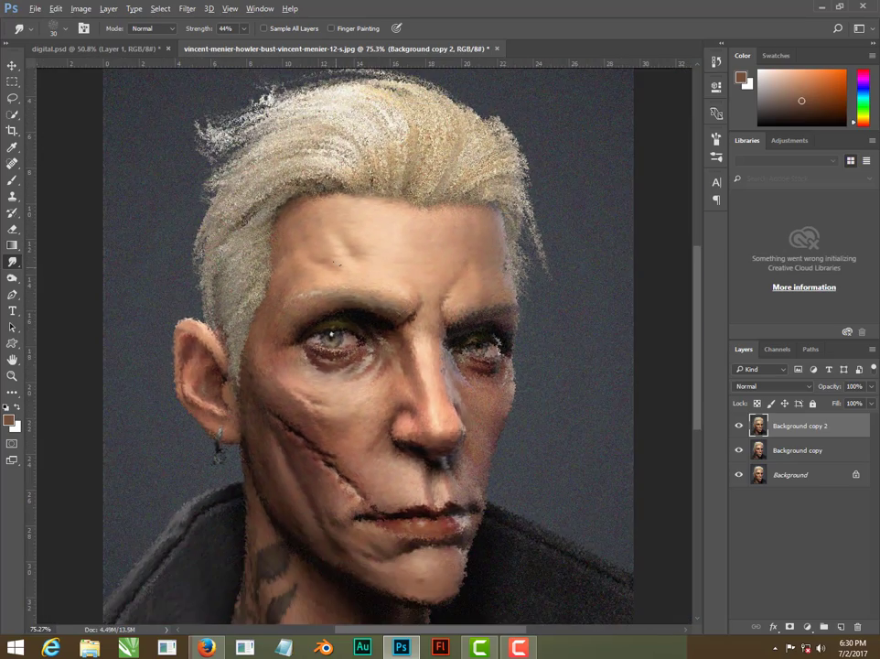
pyautogui.scroll(1, 424, 392)
pyautogui.scroll(2, 424, 392)
pyautogui.scroll(1, 425, 392)
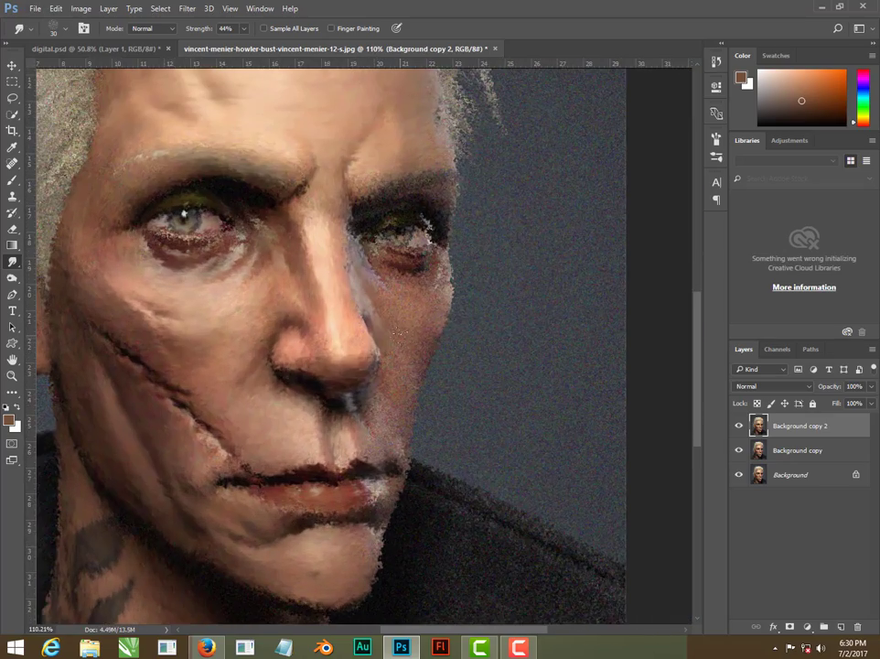
# Smear the right cheek up toward the eye and down to the lip corner
pyautogui.moveTo(400, 312); pyautogui.dragTo(388, 287)
pyautogui.moveTo(411, 357)
pyautogui.mouseDown()
pyautogui.moveTo(402, 355)
pyautogui.moveTo(389, 439)
pyautogui.moveTo(334, 349)
pyautogui.mouseUp()
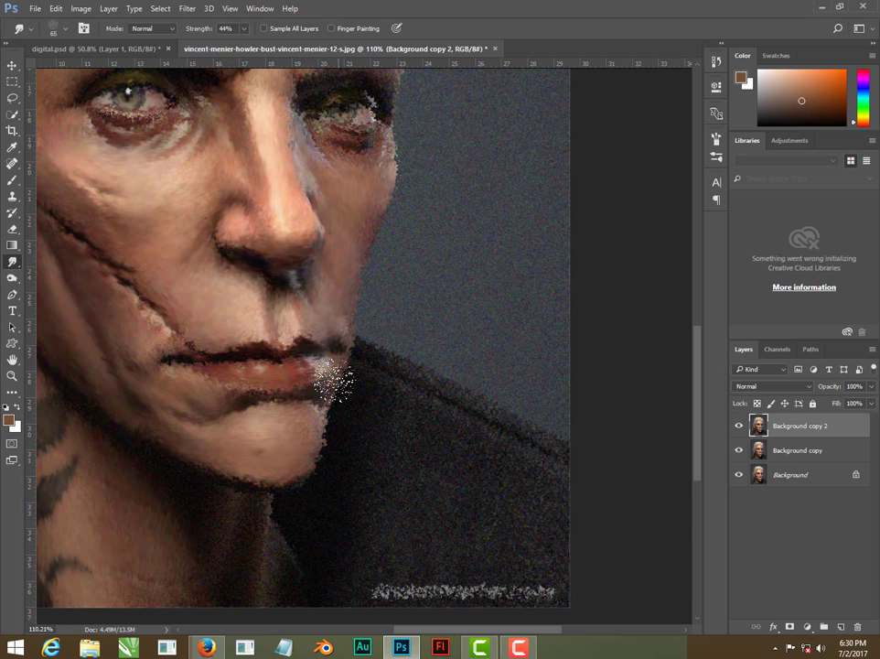
pyautogui.press('[')
pyautogui.press('[')
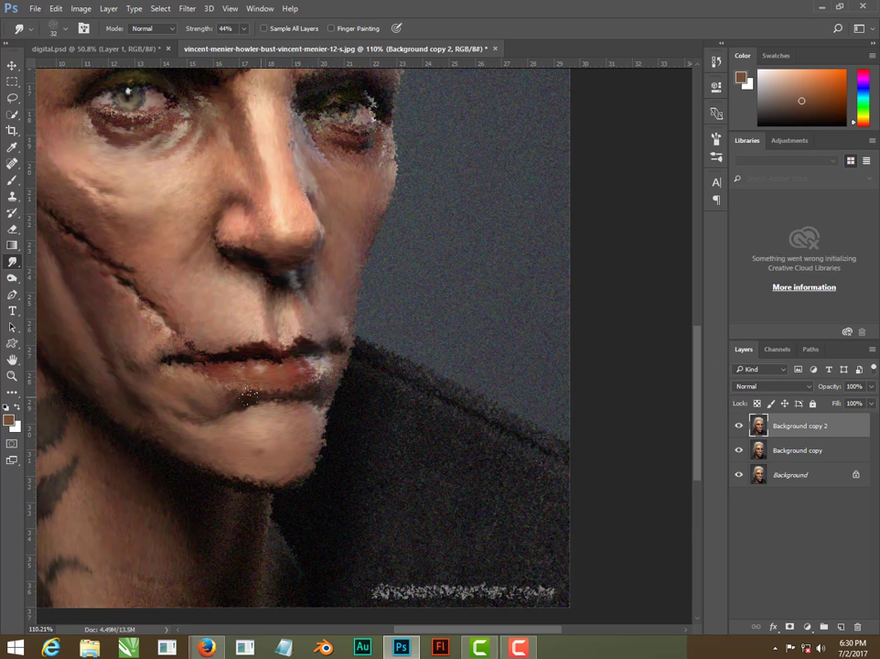
pyautogui.scroll(-5, 242, 391)
pyautogui.scroll(3, 448, 325)
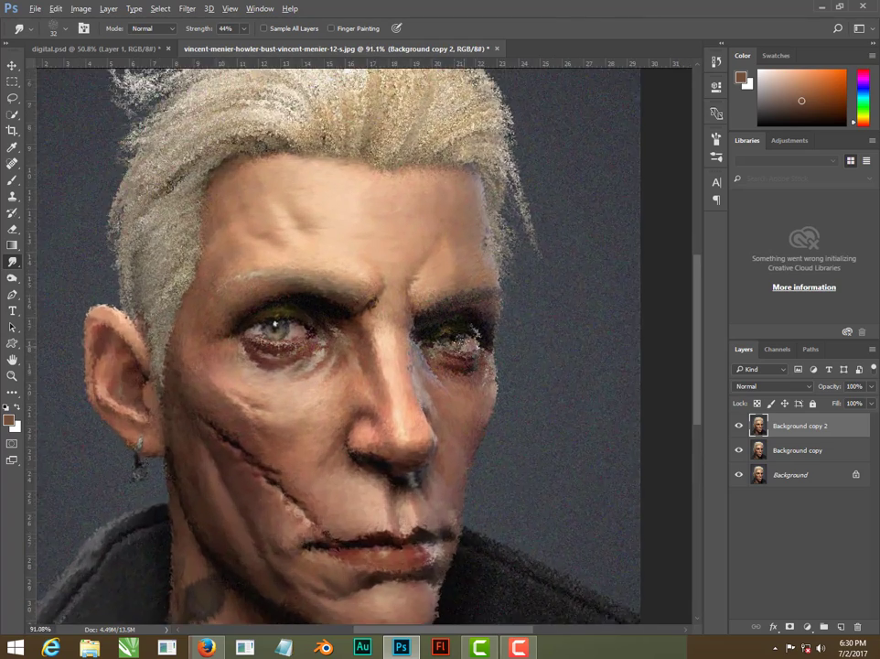
pyautogui.scroll(4, 448, 325)
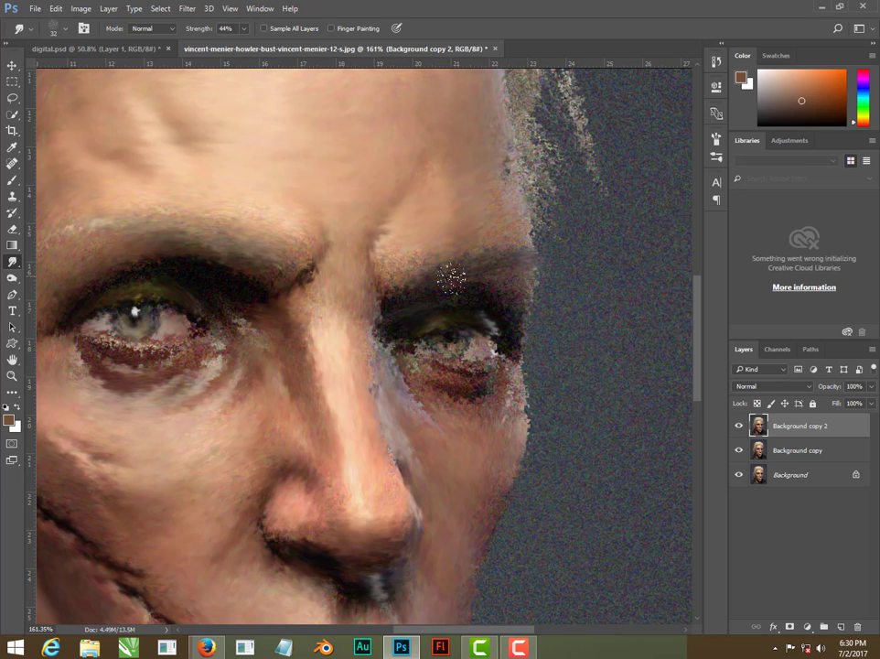
# Smudge the lower-right jacket near the signature up to the collar below the chin
pyautogui.scroll(-2, 419, 267)
pyautogui.scroll(-2, 419, 267)
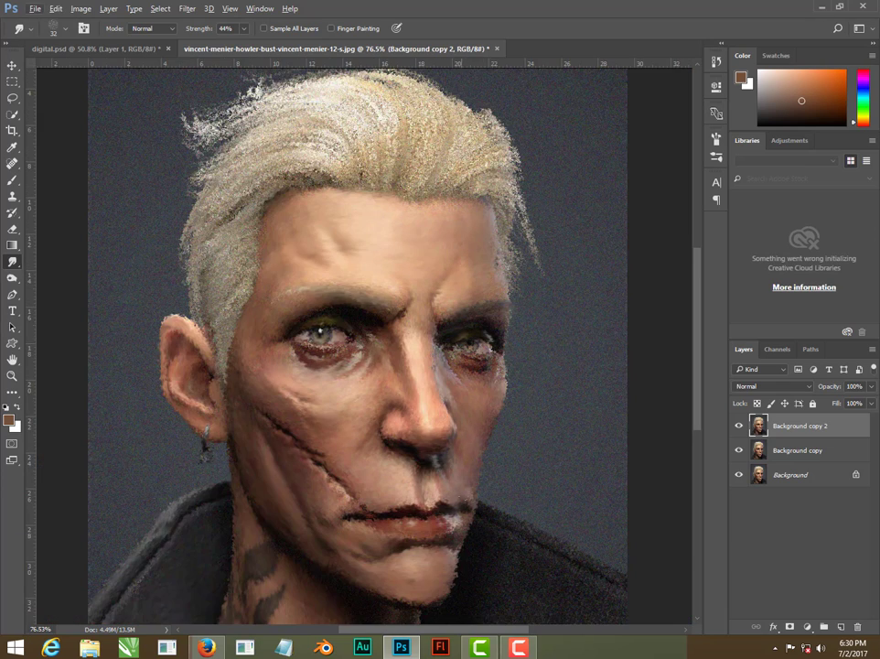
pyautogui.scroll(-2, 419, 267)
pyautogui.moveTo(495, 565); pyautogui.dragTo(490, 552)
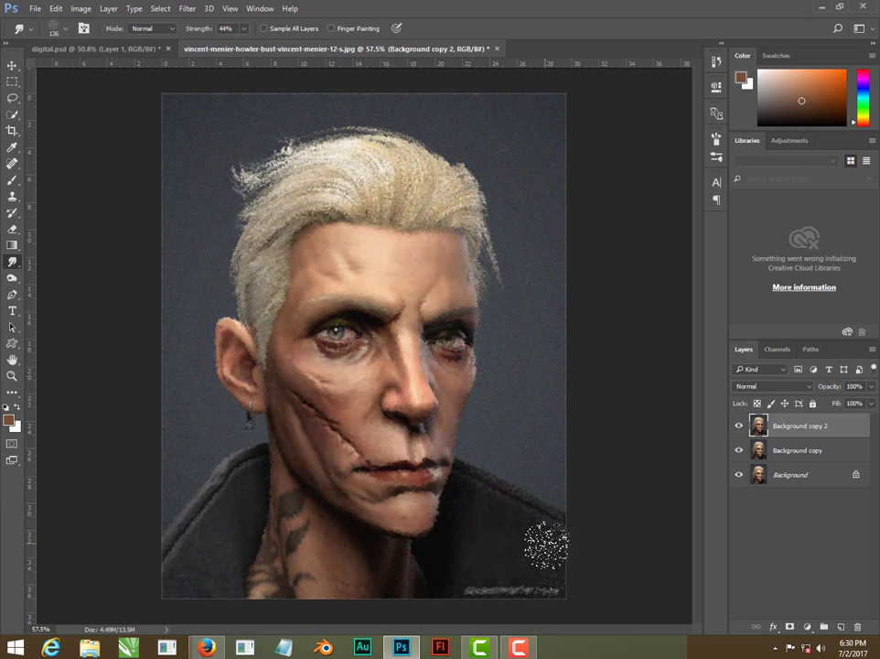
pyautogui.moveTo(546, 567); pyautogui.dragTo(540, 581)
pyautogui.moveTo(521, 531); pyautogui.dragTo(494, 478)
pyautogui.scroll(3, 507, 514)
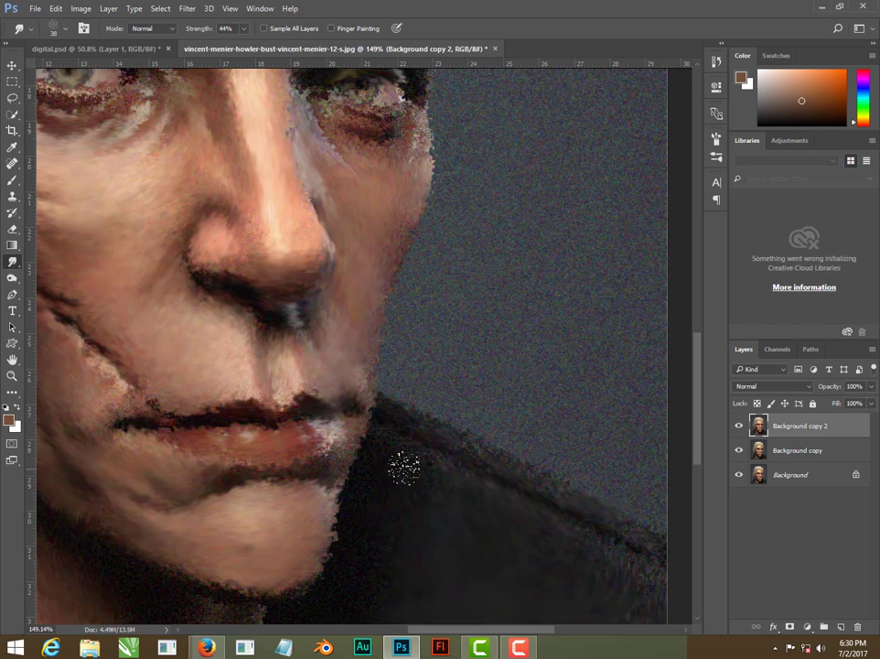
pyautogui.scroll(-3, 320, 510)
pyautogui.scroll(-3, 320, 511)
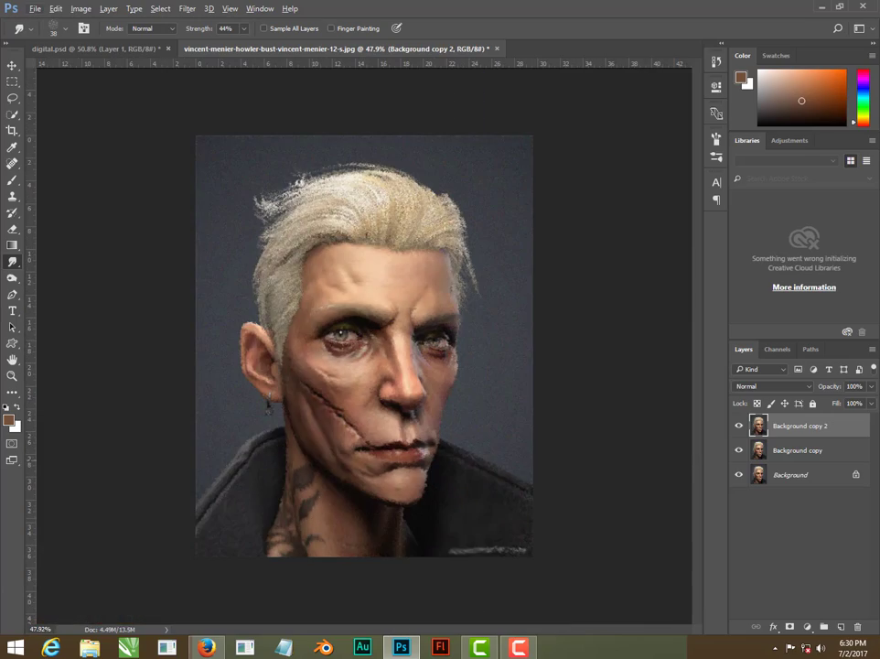
pyautogui.scroll(2, 408, 282)
pyautogui.scroll(1, 378, 438)
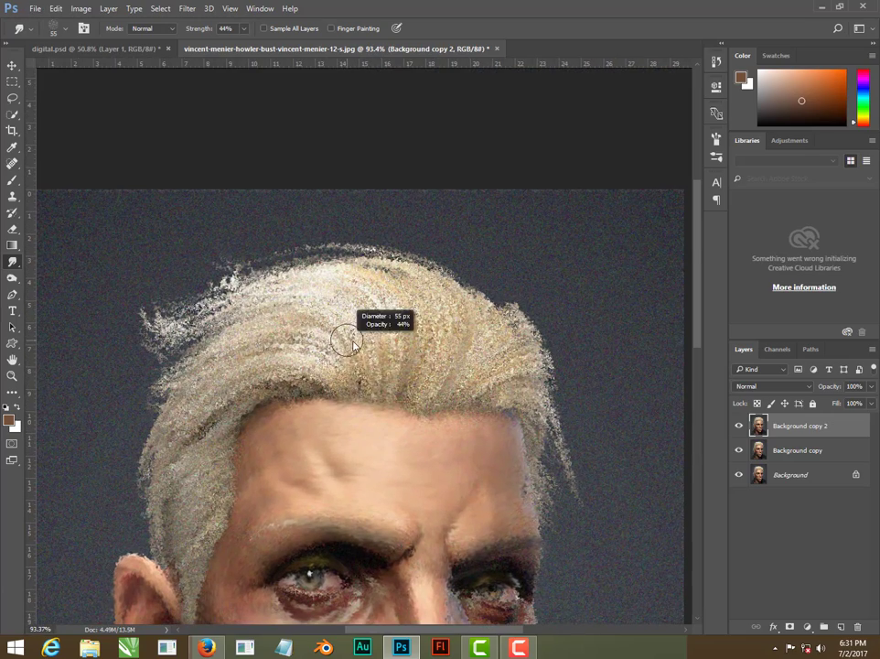
# Smooth the top-left hair strands into a streak and soften the hair beside the ear
pyautogui.moveTo(358, 323); pyautogui.dragTo(151, 322)
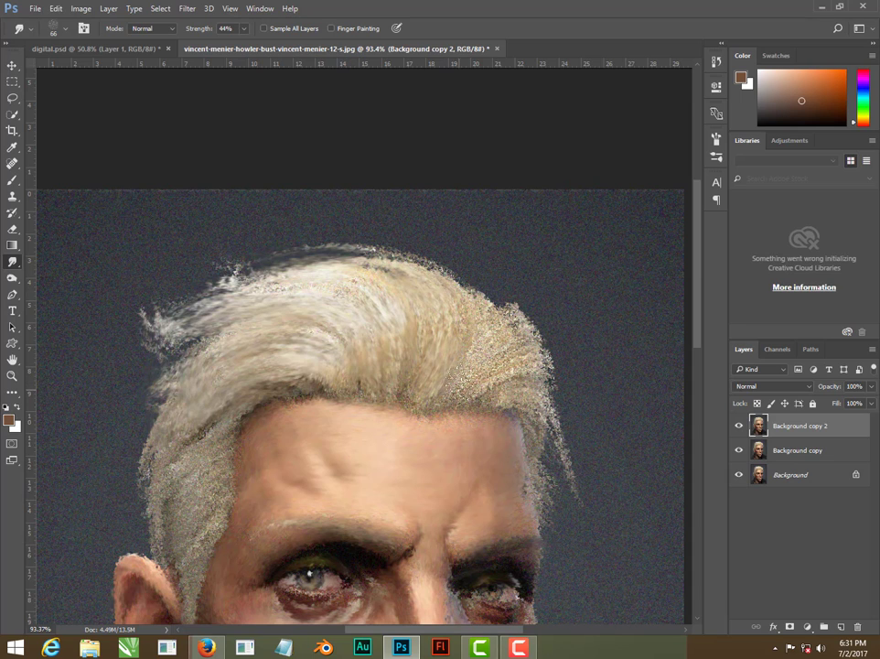
pyautogui.moveTo(478, 311); pyautogui.dragTo(335, 292)
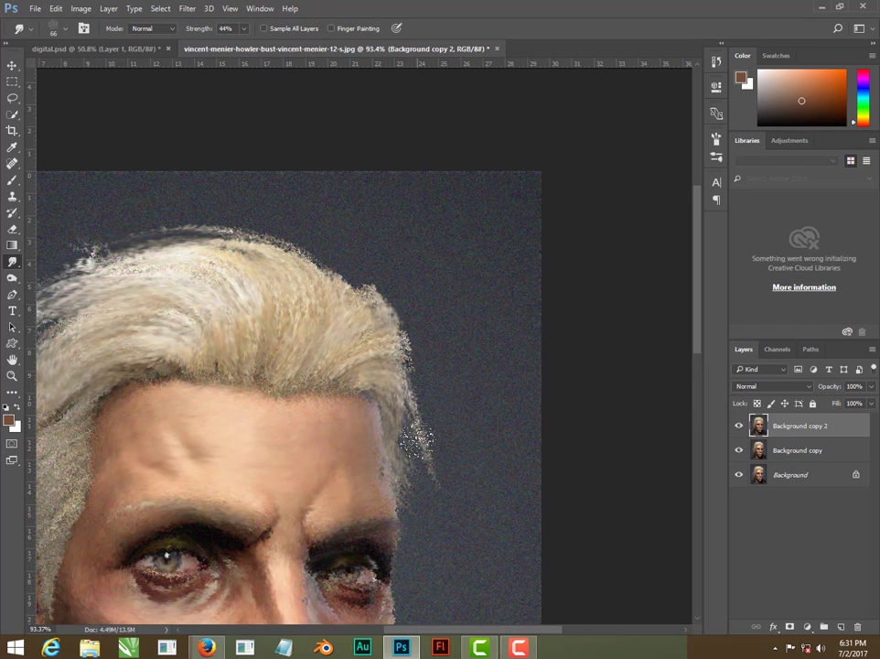
pyautogui.scroll(-1, 264, 418)
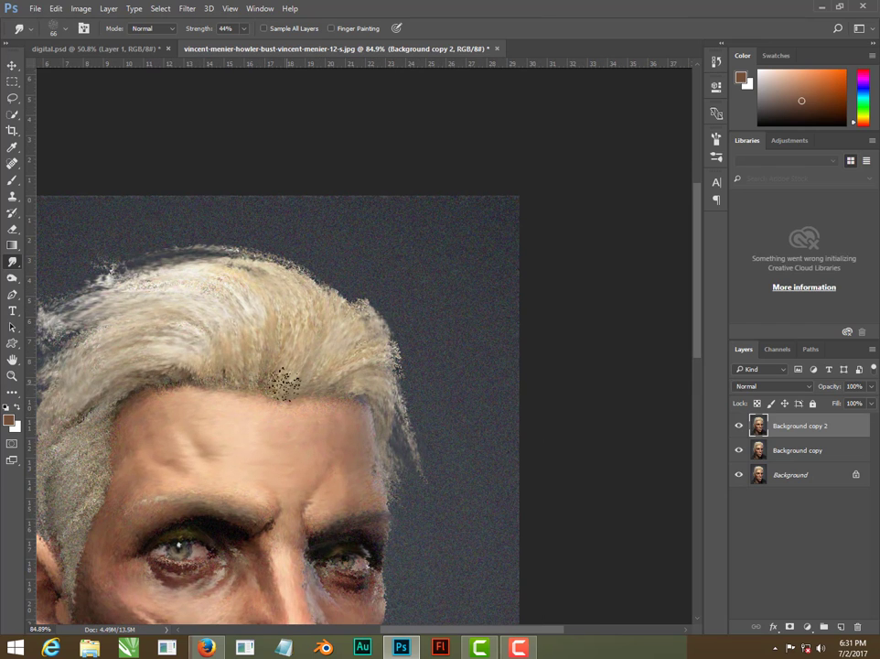
pyautogui.moveTo(137, 380); pyautogui.dragTo(393, 269)
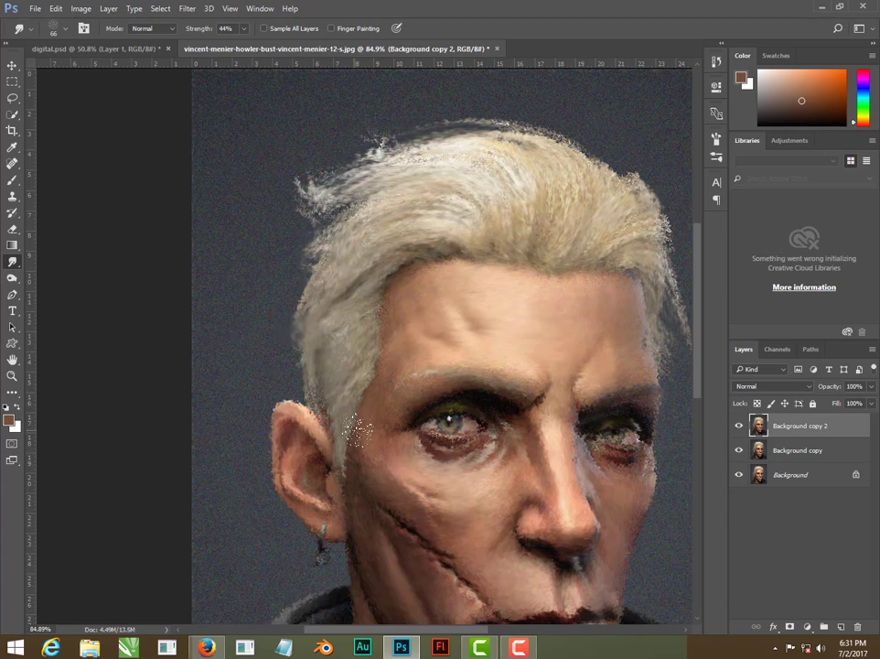
pyautogui.scroll(-3, 366, 348)
pyautogui.scroll(-2, 366, 348)
pyautogui.scroll(3, 366, 348)
pyautogui.scroll(2, 366, 348)
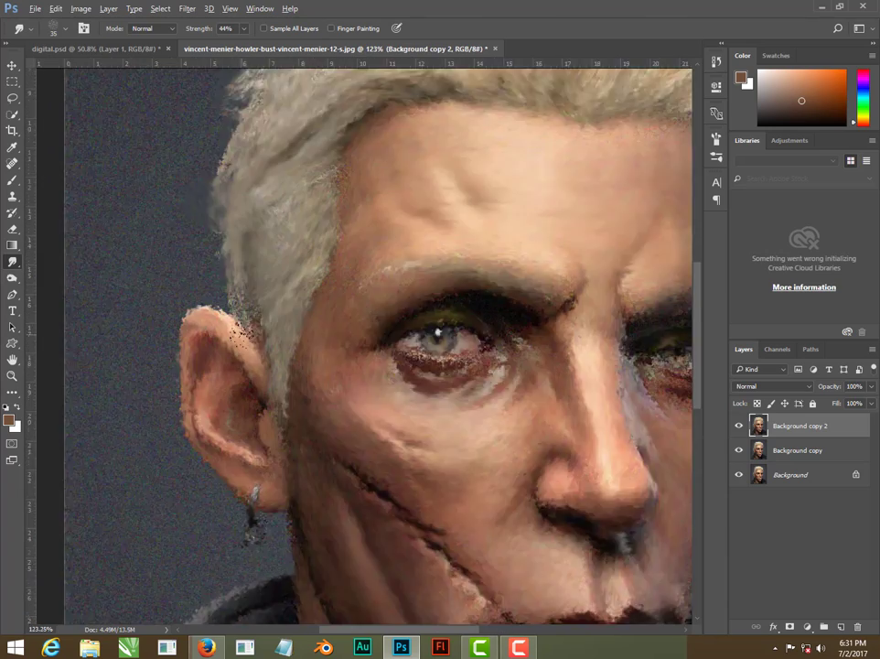
pyautogui.scroll(2, 243, 331)
pyautogui.scroll(-1, 242, 291)
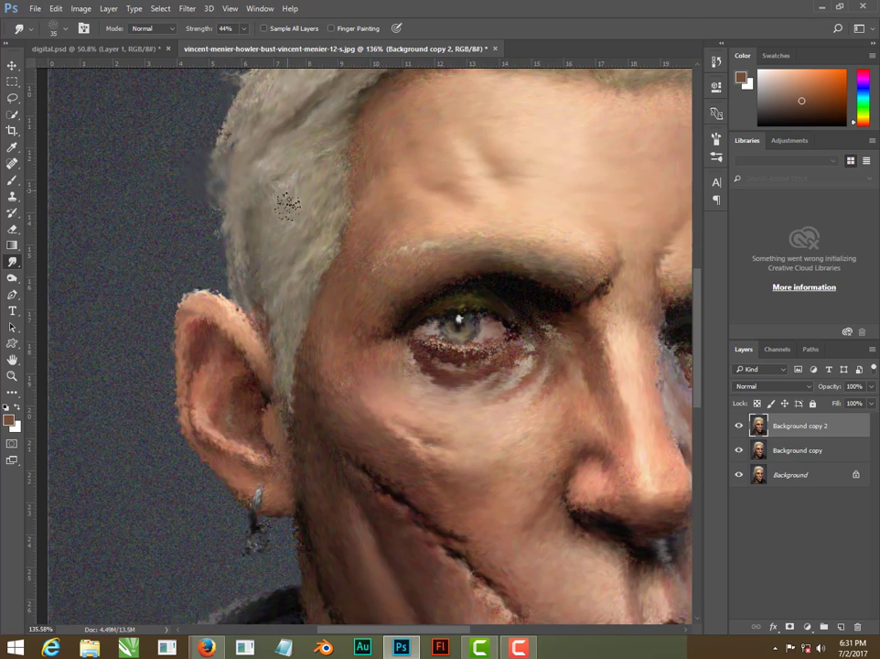
pyautogui.scroll(-2, 279, 285)
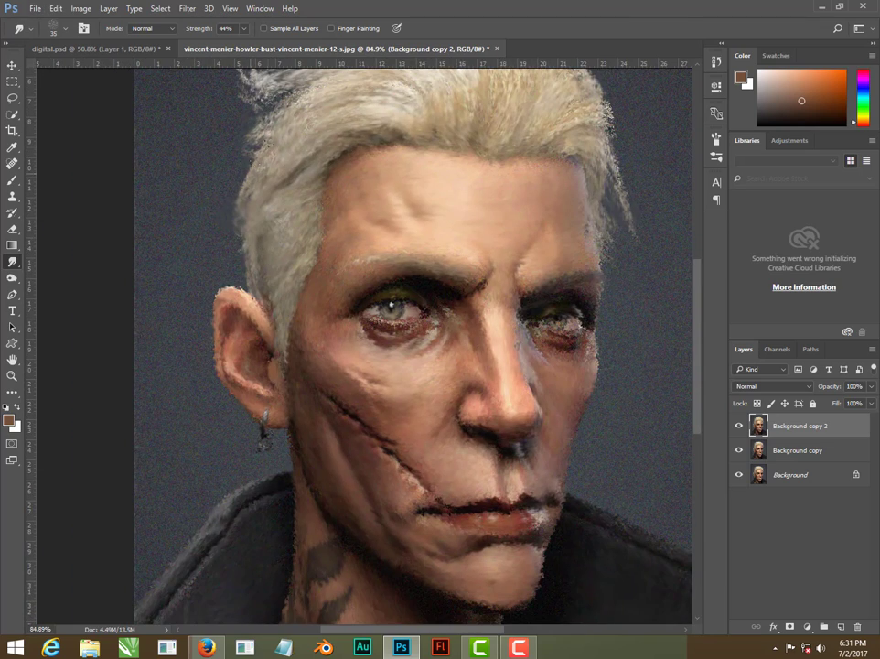
# Smudge across the top of the hair with an enlarged brush
pyautogui.moveTo(307, 146); pyautogui.dragTo(202, 351)
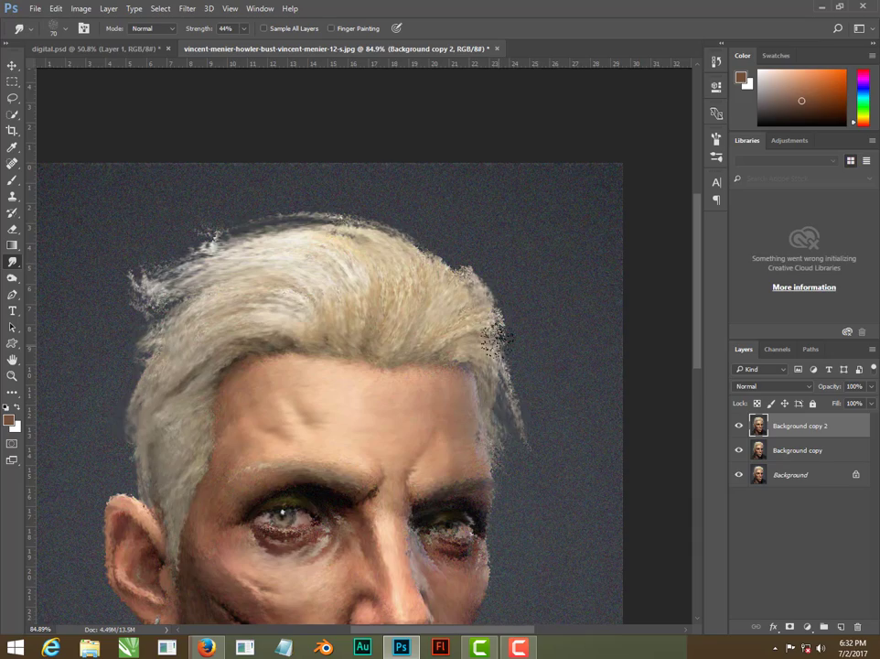
pyautogui.scroll(-3, 502, 315)
pyautogui.scroll(2, 456, 366)
pyautogui.scroll(3, 456, 363)
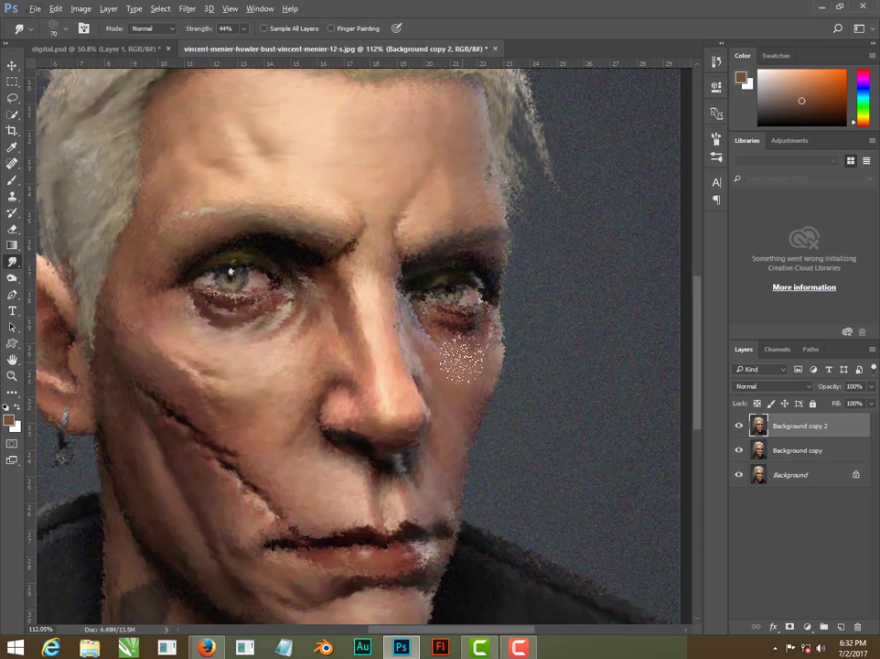
pyautogui.scroll(3, 452, 363)
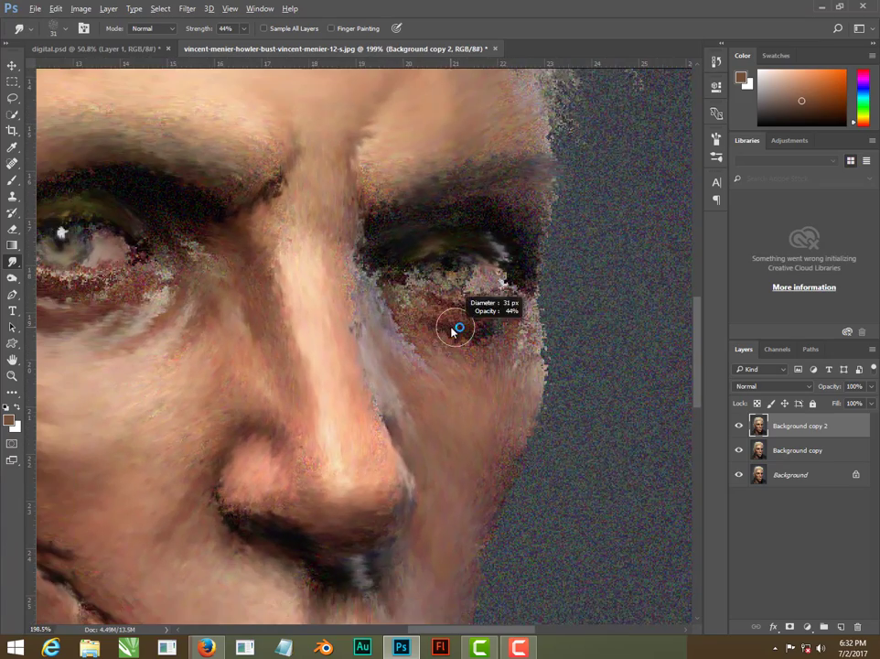
# Smear the dark bag under the right eye with a smaller brush for eyelid detail
pyautogui.moveTo(403, 295); pyautogui.dragTo(508, 322)
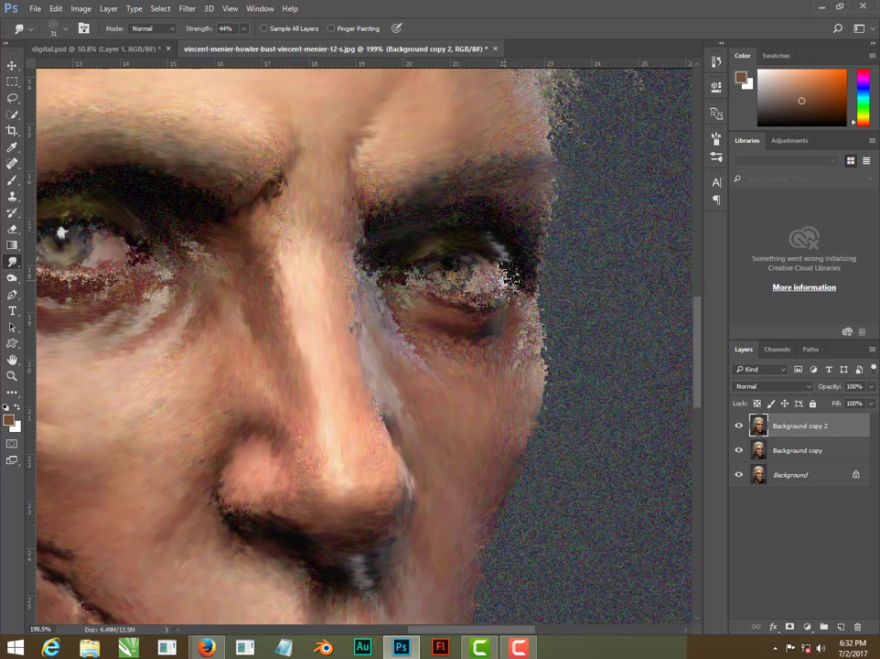
pyautogui.keyDown('alt'); pyautogui.rightClick(501, 280); pyautogui.keyUp('alt')
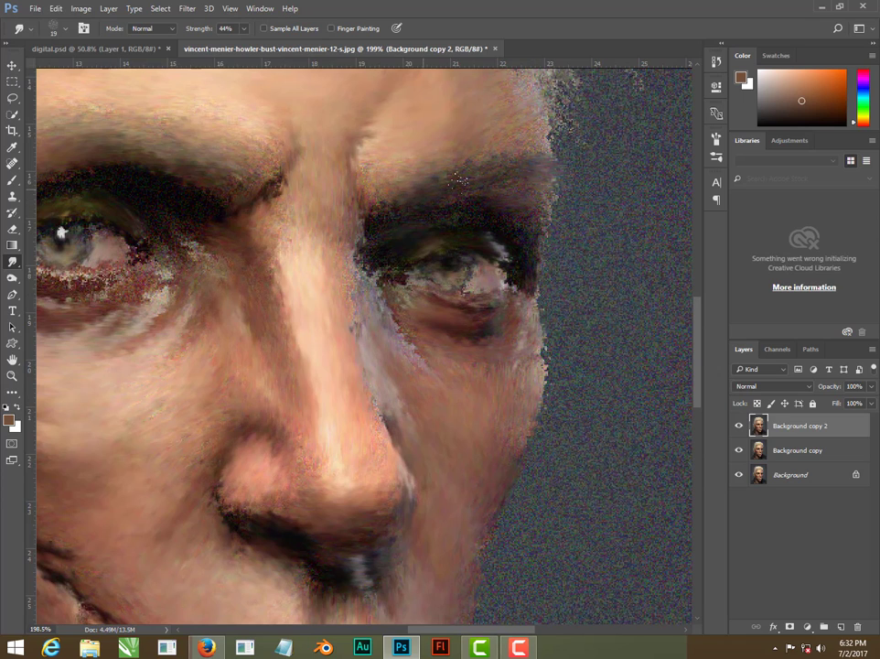
pyautogui.moveTo(511, 188); pyautogui.dragTo(409, 338)
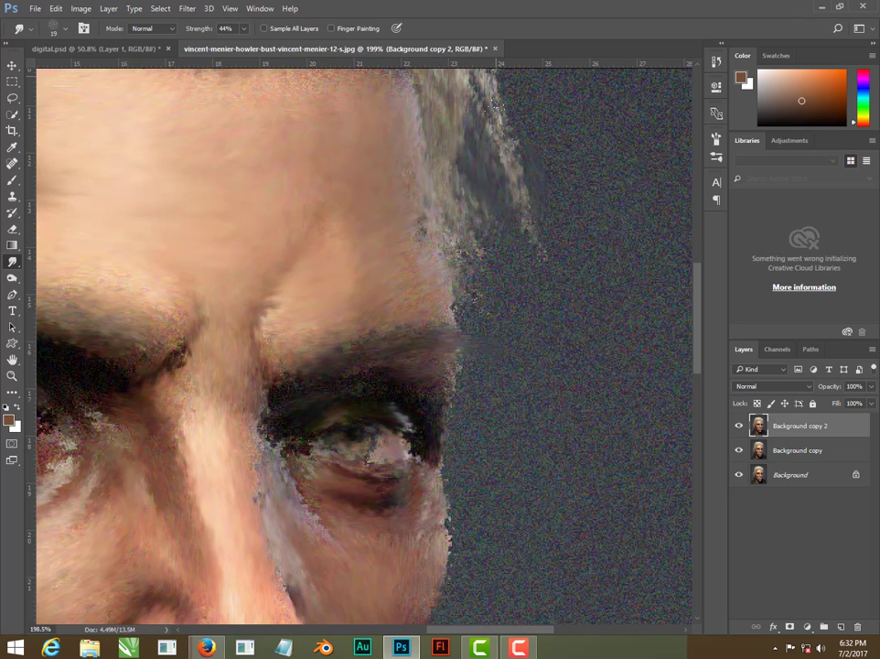
# Enlarge the Smudge brush and smear the forehead and hair edges into soft streaks
pyautogui.moveTo(263, 186); pyautogui.dragTo(266, 383)
pyautogui.press(']')
pyautogui.press(']')
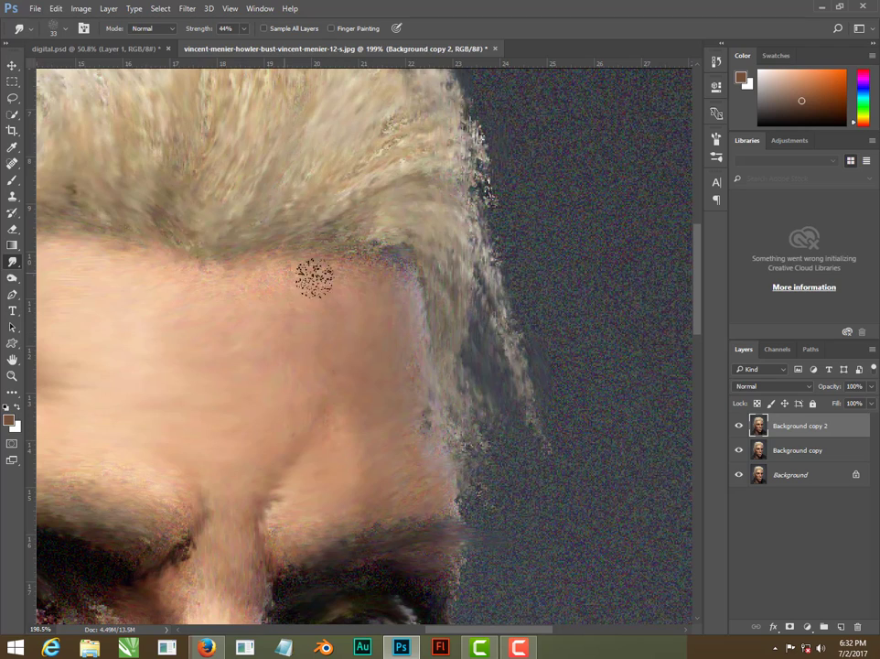
pyautogui.moveTo(379, 265); pyautogui.dragTo(321, 389)
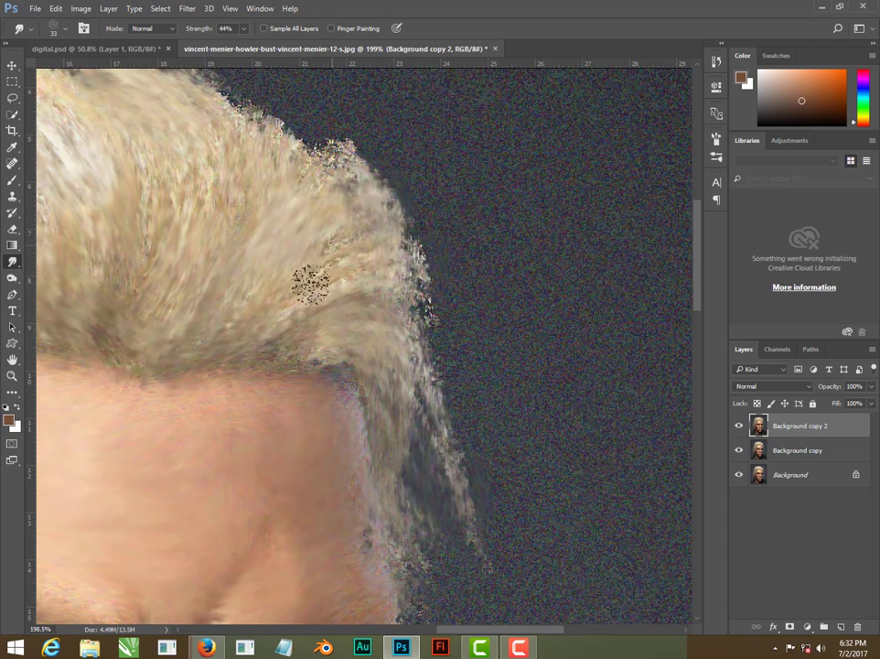
pyautogui.scroll(-5, 339, 447)
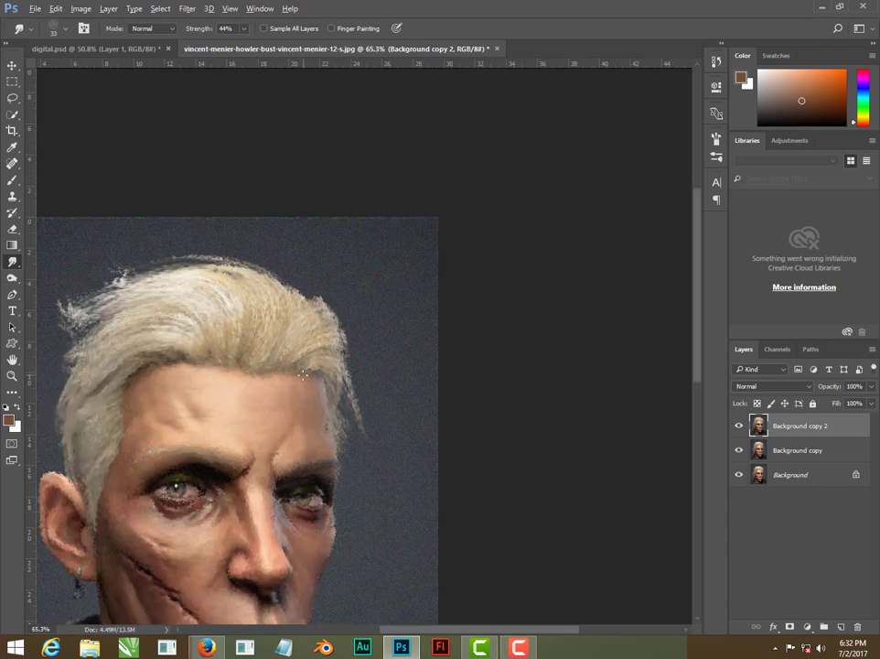
pyautogui.press(']')
pyautogui.press(']')
pyautogui.press(']')
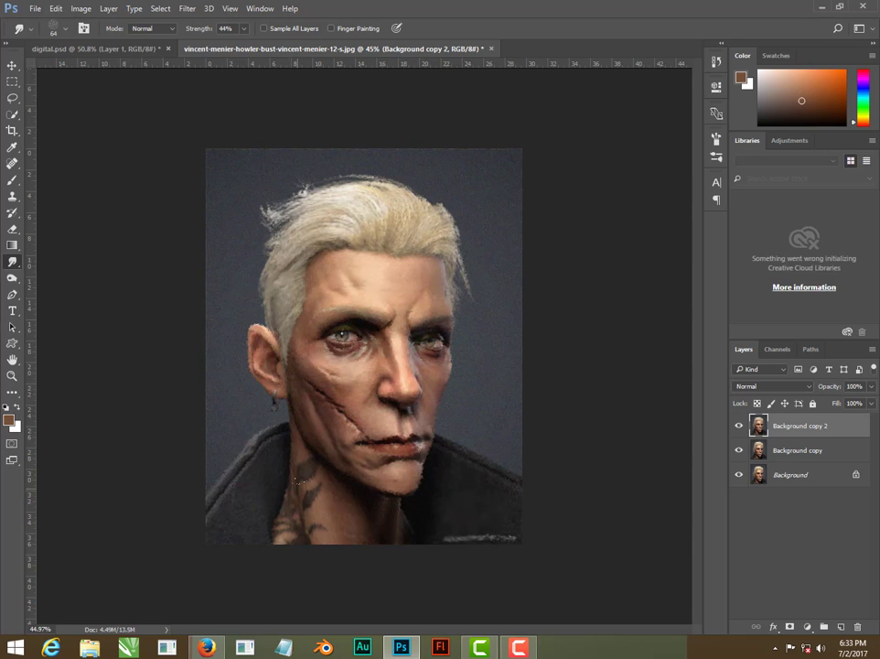
pyautogui.scroll(2, 396, 471)
pyautogui.scroll(2, 412, 502)
pyautogui.scroll(-1, 422, 520)
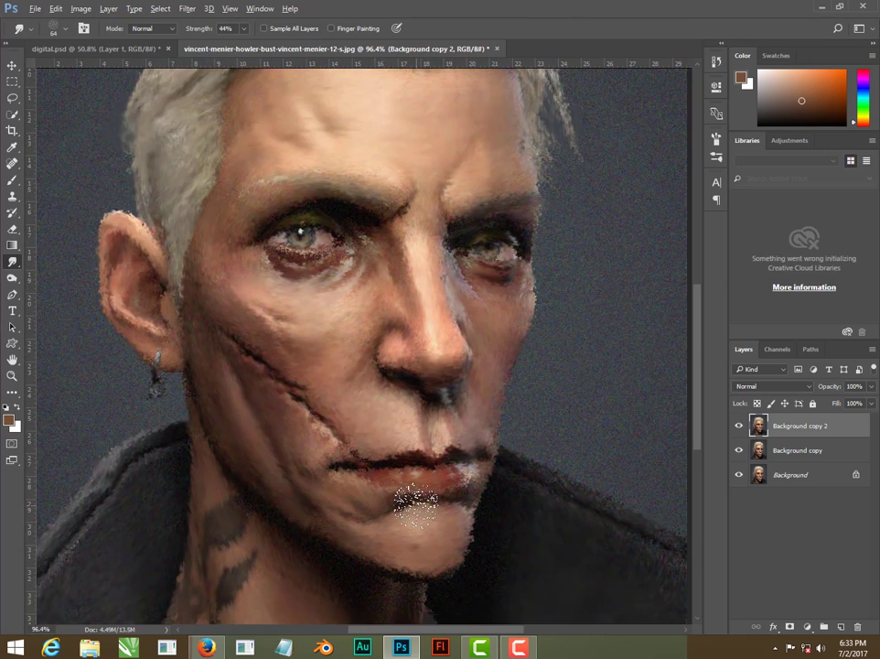
pyautogui.scroll(-3, 443, 520)
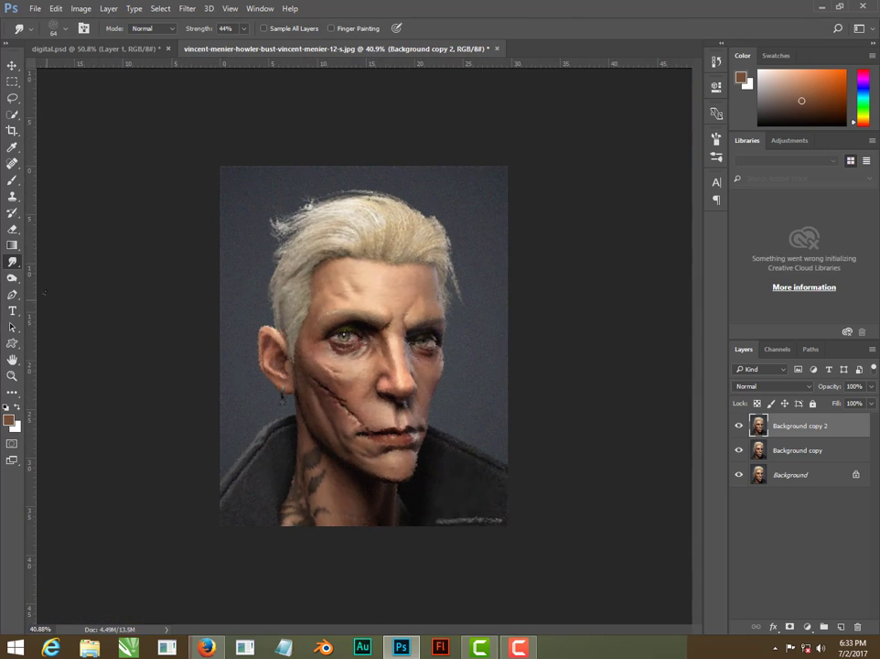
# Switch to the Blur tool with a 36 px brush
pyautogui.rightClick(13, 264)
pyautogui.click(59, 264)
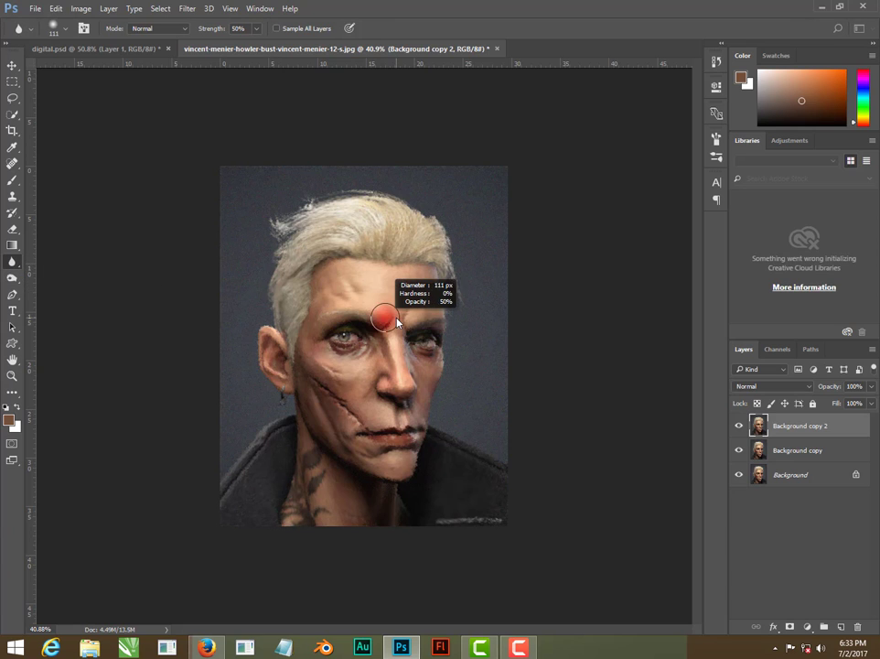
pyautogui.scroll(3, 375, 337)
pyautogui.scroll(1, 375, 337)
pyautogui.moveTo(359, 342); pyautogui.dragTo(329, 343)
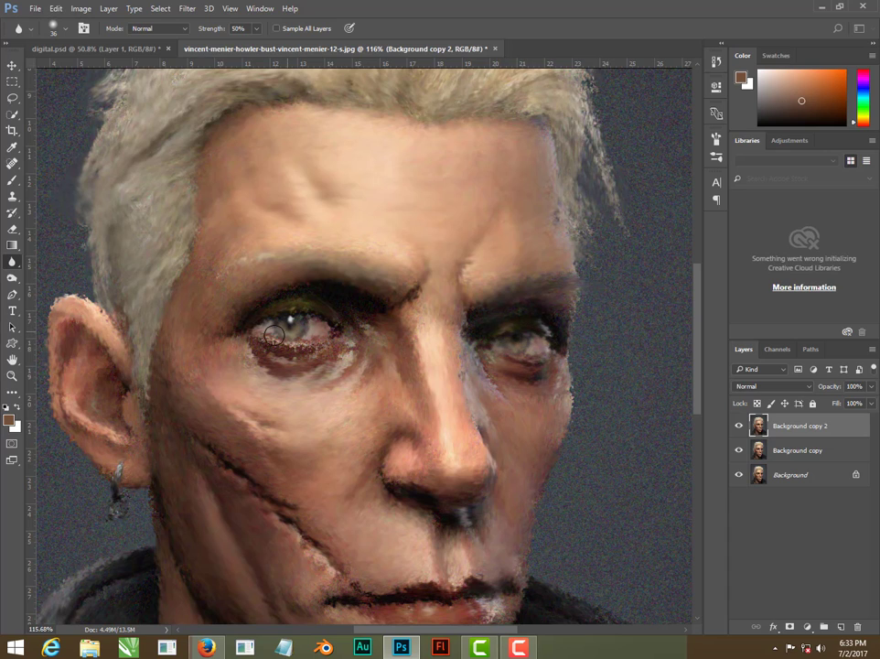
# Blur the cheek along the scar and the adjacent face edge
pyautogui.moveTo(300, 378); pyautogui.dragTo(256, 490)
pyautogui.moveTo(430, 477); pyautogui.dragTo(326, 273)
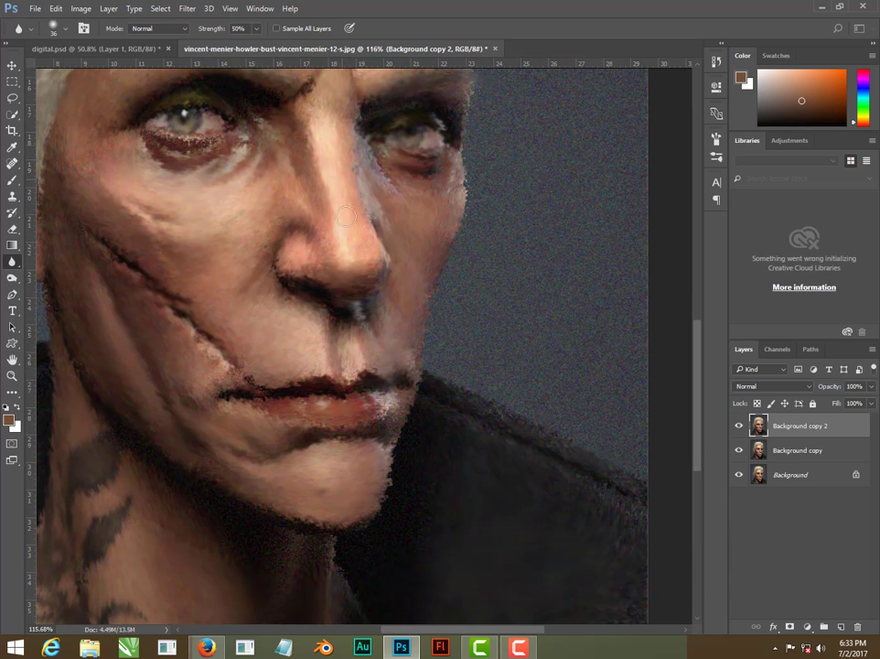
pyautogui.click(434, 202)
pyautogui.moveTo(349, 396); pyautogui.dragTo(463, 449)
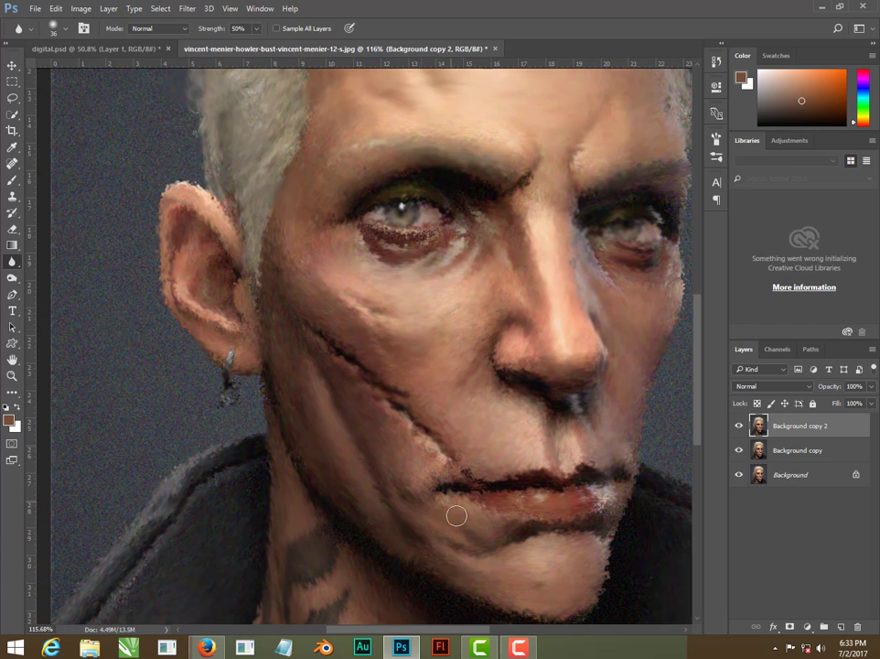
pyautogui.moveTo(452, 515); pyautogui.dragTo(398, 382)
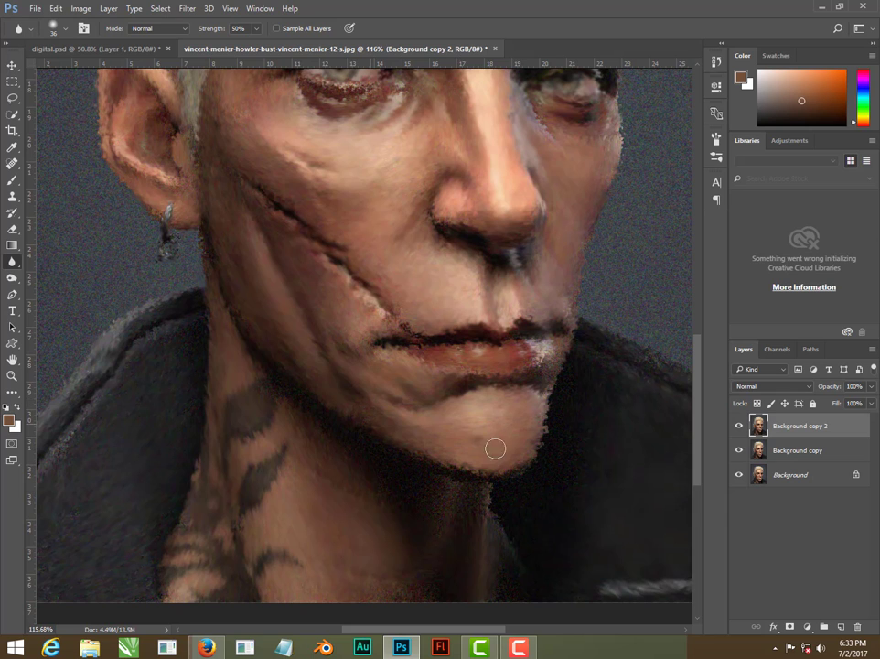
# Blur the ear texture and bright hair streaks, then compare with the top layer hidden
pyautogui.moveTo(249, 190); pyautogui.dragTo(324, 340)
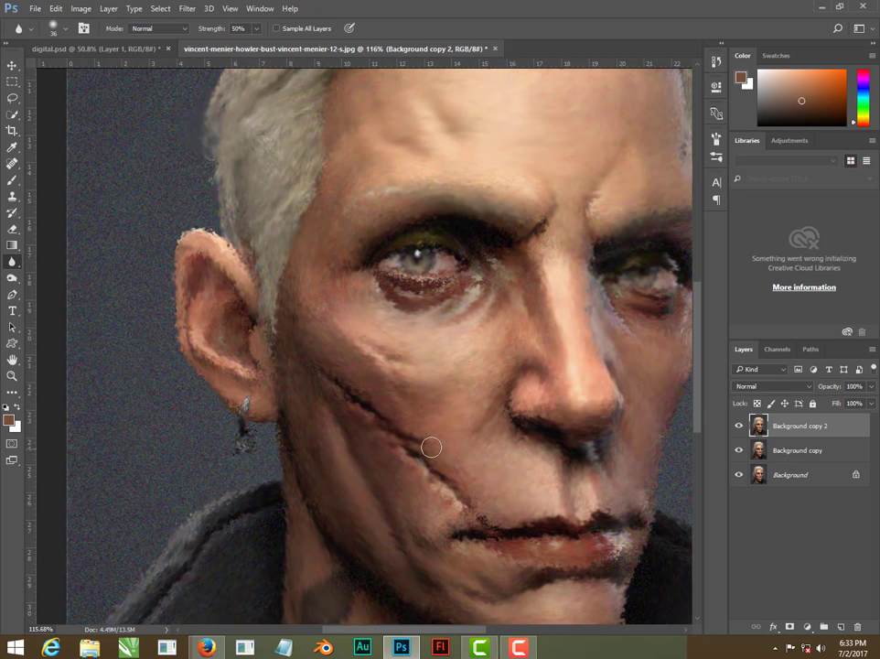
pyautogui.moveTo(230, 299); pyautogui.dragTo(198, 381)
pyautogui.scroll(-2, 199, 380)
pyautogui.scroll(-2, 346, 478)
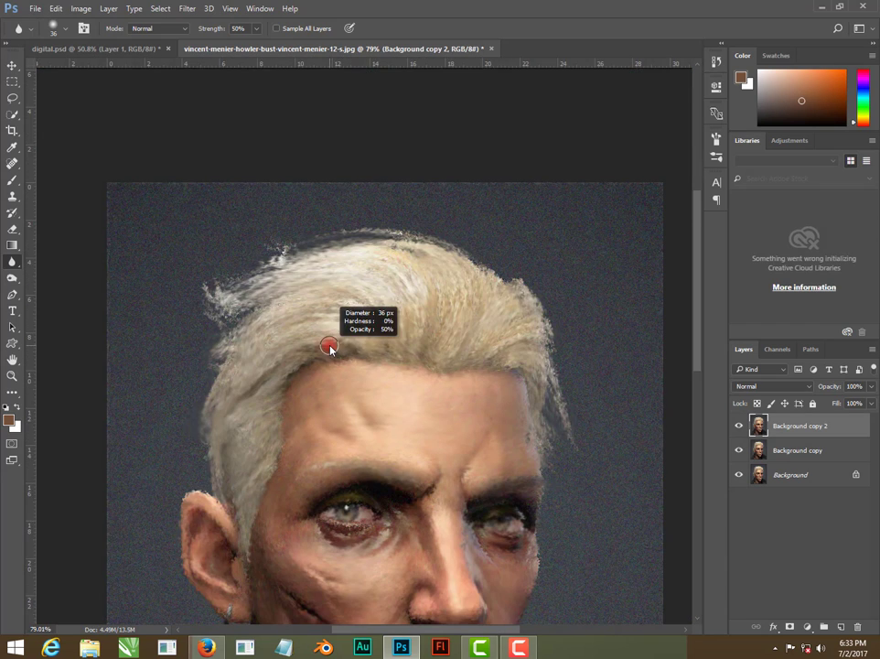
pyautogui.moveTo(401, 265)
pyautogui.mouseDown()
pyautogui.moveTo(358, 315)
pyautogui.moveTo(291, 345)
pyautogui.moveTo(378, 257)
pyautogui.moveTo(454, 290)
pyautogui.mouseUp()
pyautogui.scroll(-2, 366, 301)
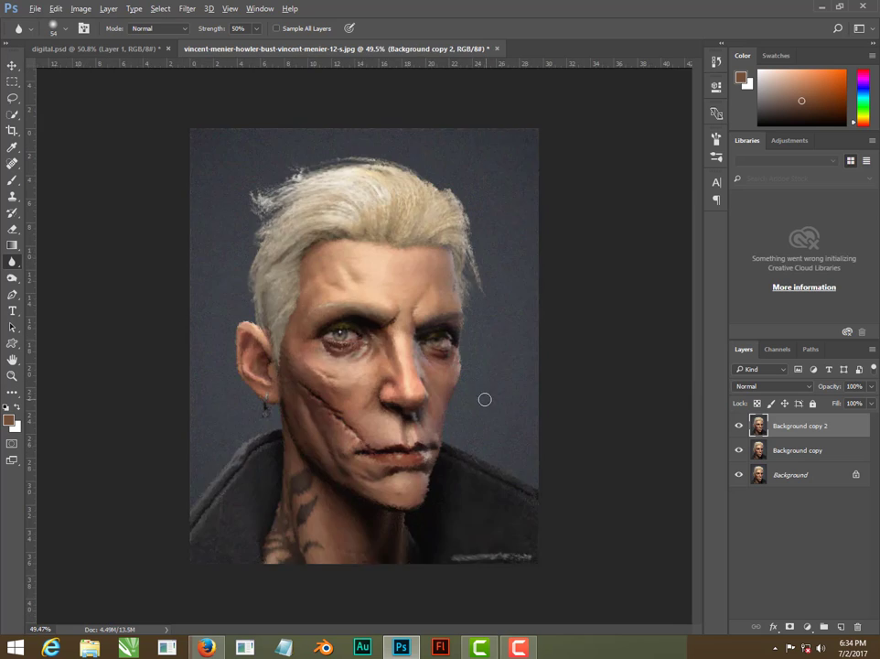
pyautogui.scroll(2, 451, 395)
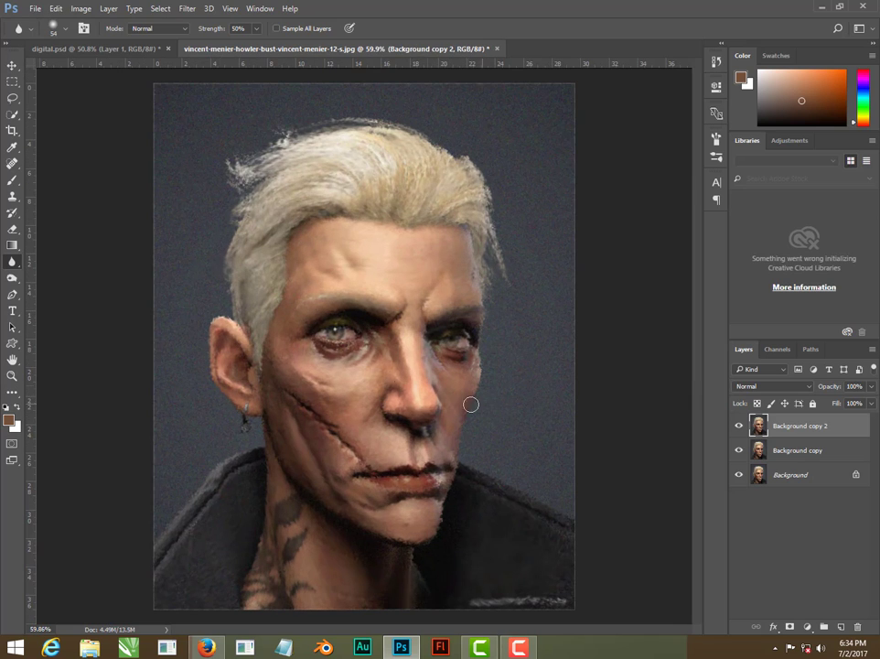
pyautogui.click(739, 425)
# Apply Topaz Clean 3 to Background copy 2 with Clean Strength 2
pyautogui.click(187, 8)
pyautogui.moveTo(261, 272)
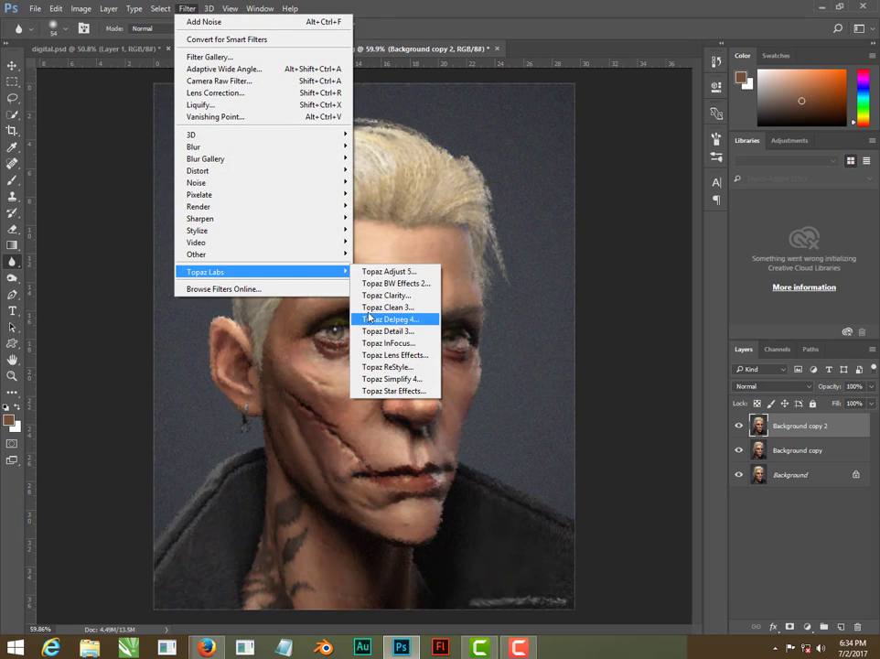
pyautogui.click(388, 307)
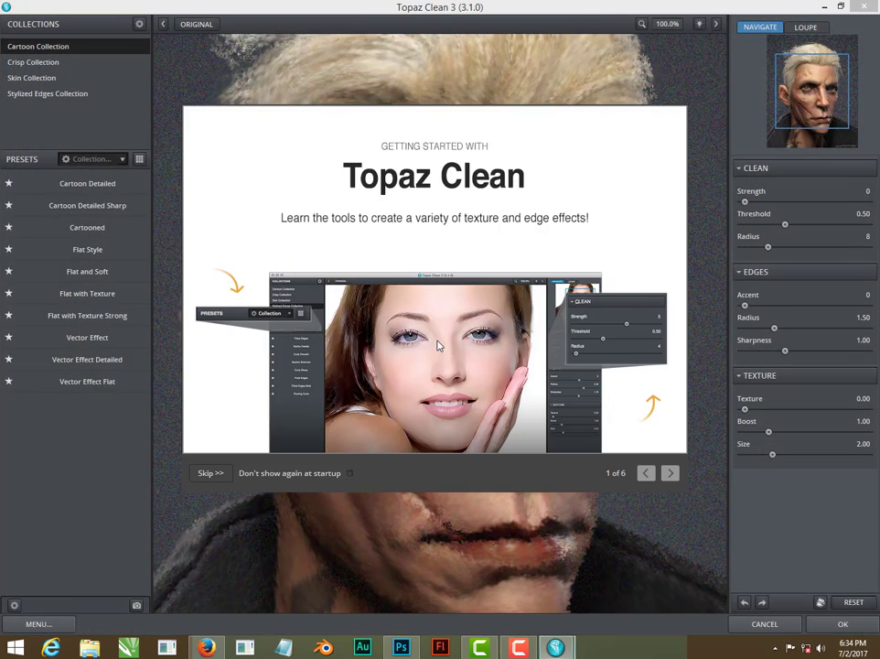
pyautogui.click(220, 475)
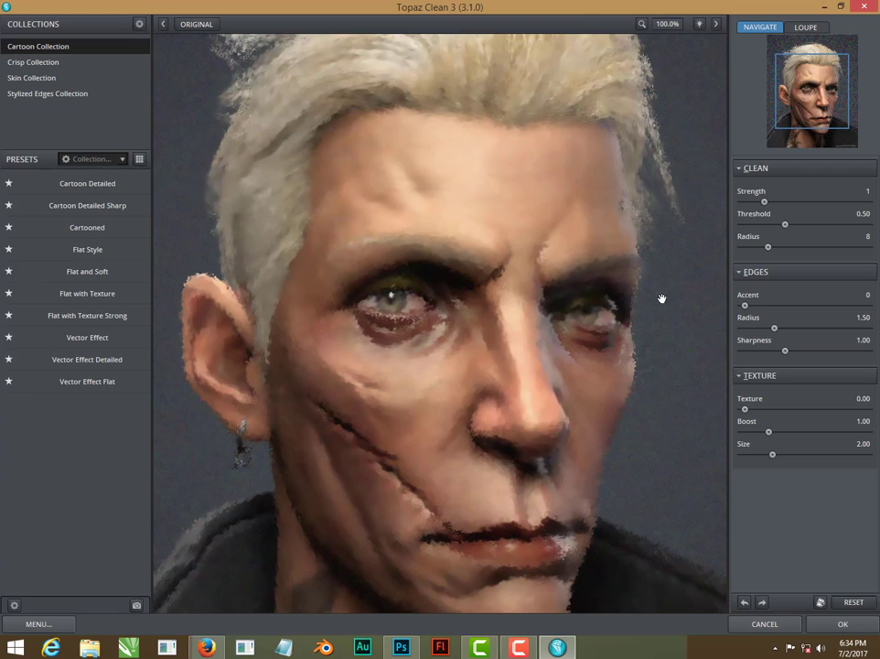
pyautogui.moveTo(775, 203); pyautogui.dragTo(774, 202)
pyautogui.click(842, 624)
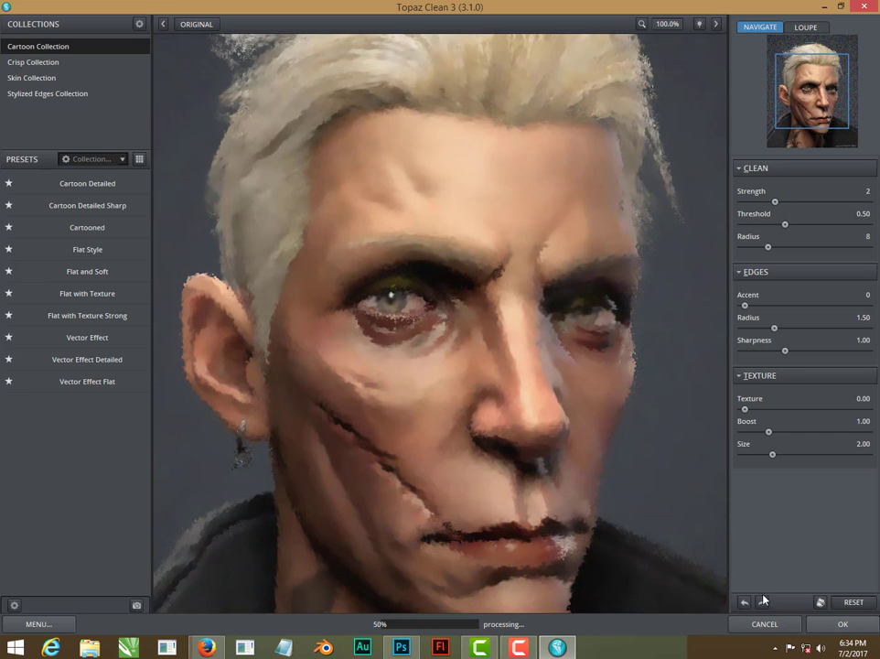
pyautogui.scroll(-2, 448, 470)
# Blur the nose tip and reduce the blur brush to 40 px
pyautogui.scroll(1, 448, 470)
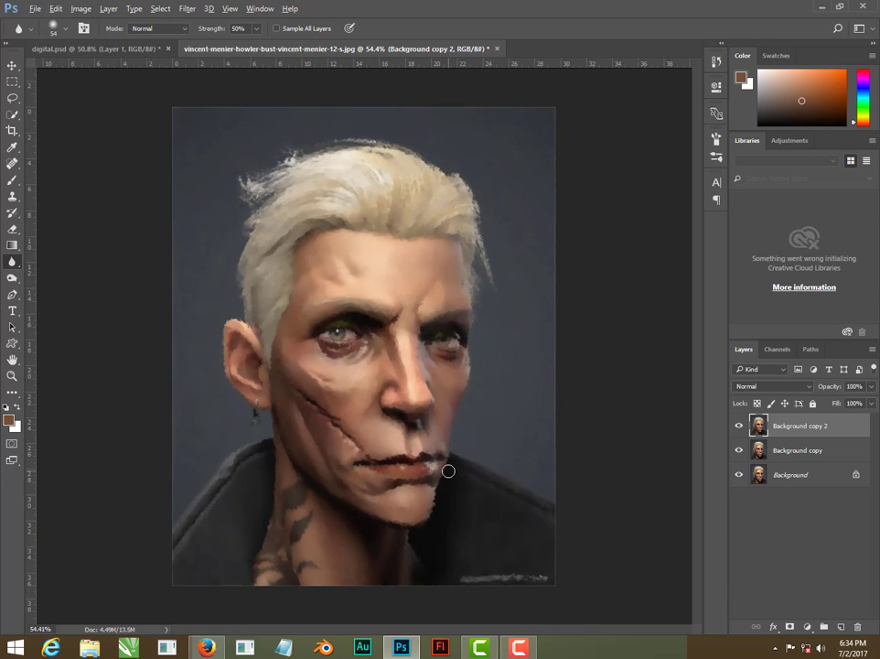
pyautogui.scroll(2, 448, 471)
pyautogui.moveTo(448, 426); pyautogui.dragTo(418, 418)
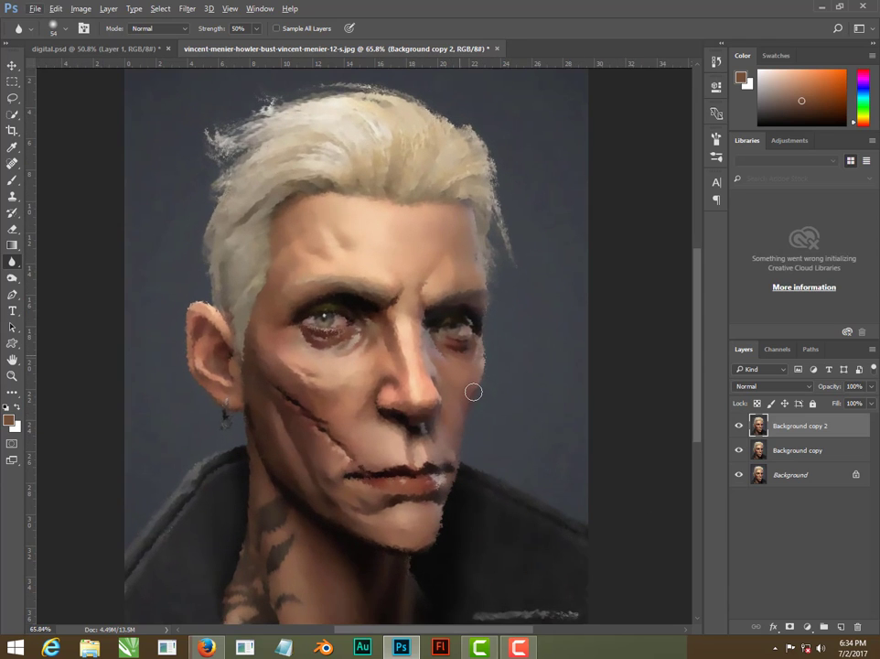
pyautogui.scroll(1, 445, 409)
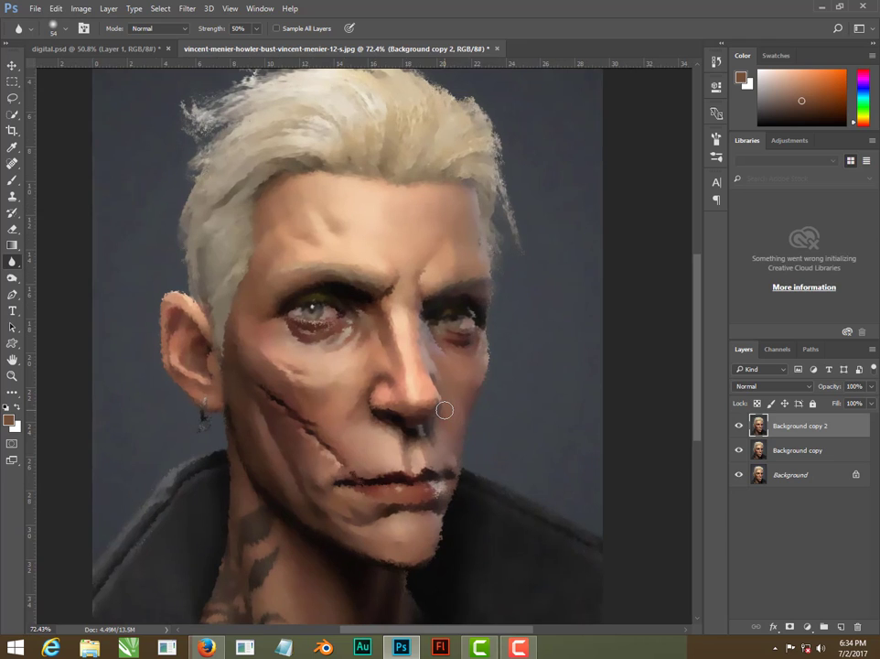
pyautogui.moveTo(448, 407); pyautogui.dragTo(442, 416)
# Preview Multiply blending on the top layer, then keep it at Normal
pyautogui.click(774, 388)
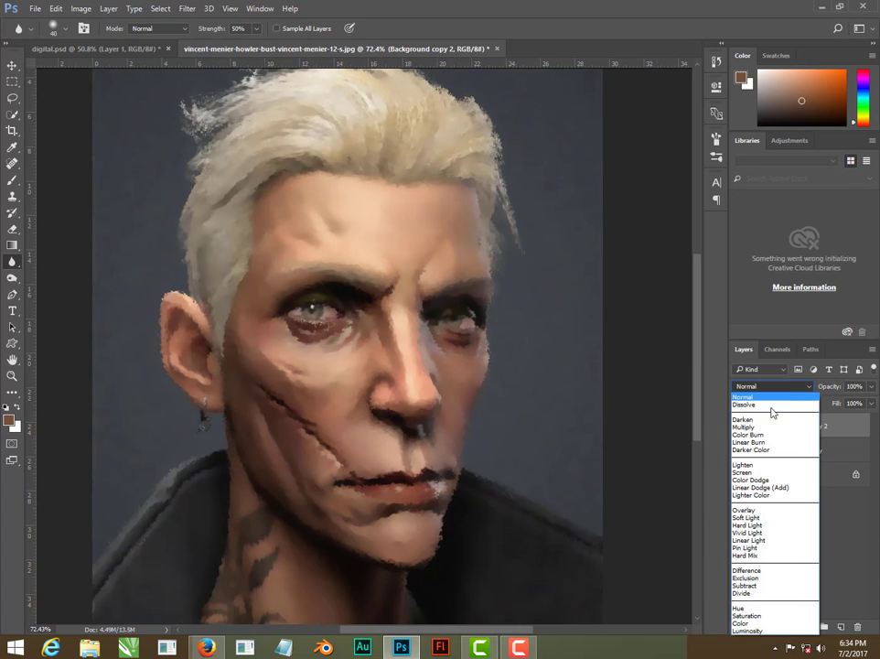
pyautogui.click(747, 391)
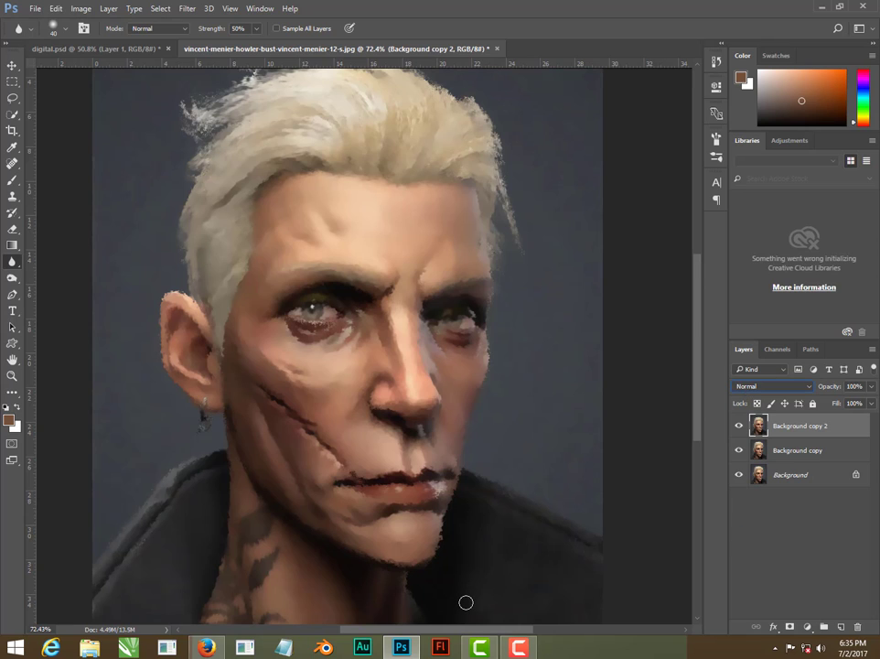
pyautogui.press('Down')
pyautogui.press('Down')
pyautogui.press('Down')
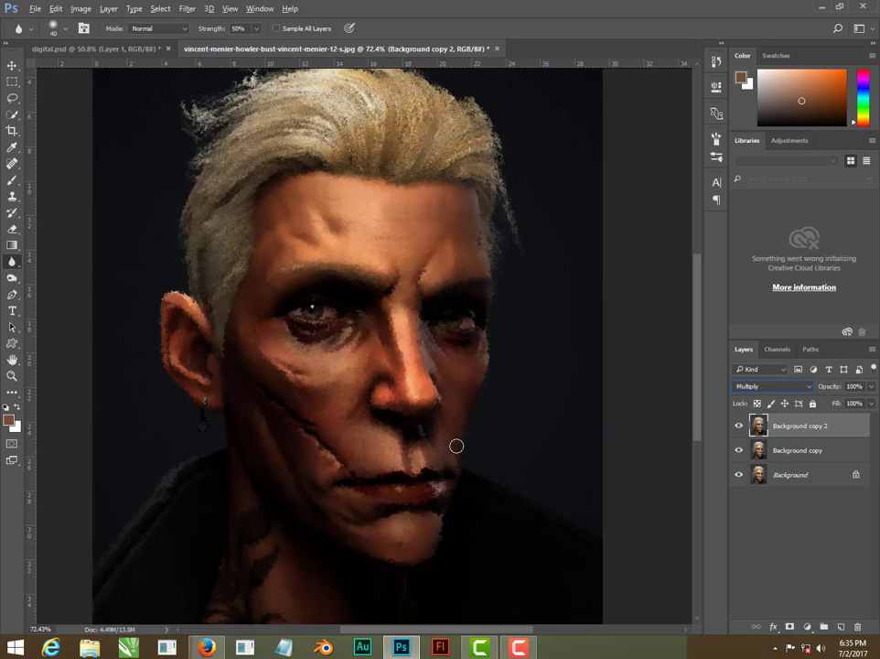
pyautogui.press('Up')
pyautogui.press('Up')
pyautogui.press('Up')
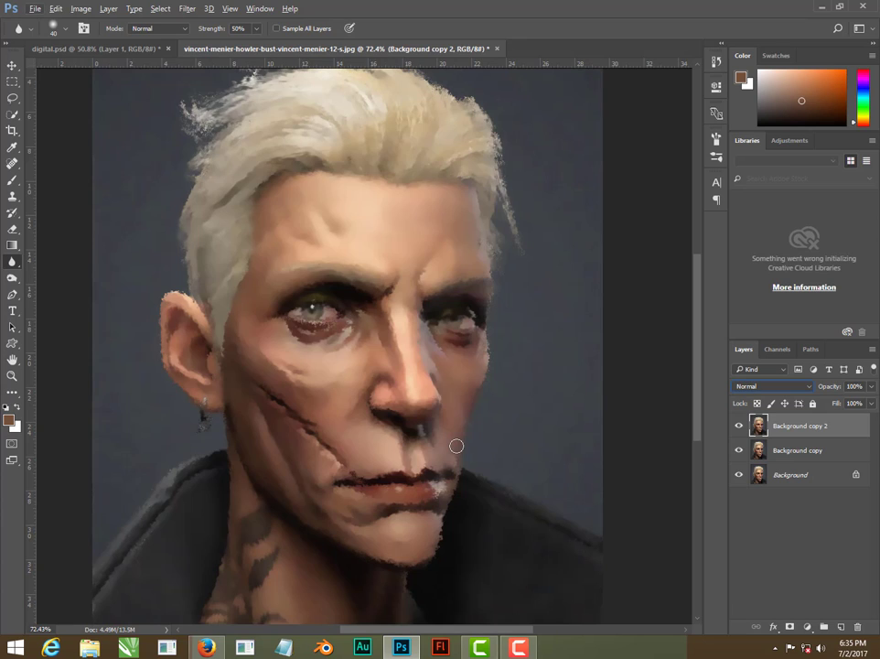
pyautogui.scroll(-3, 452, 447)
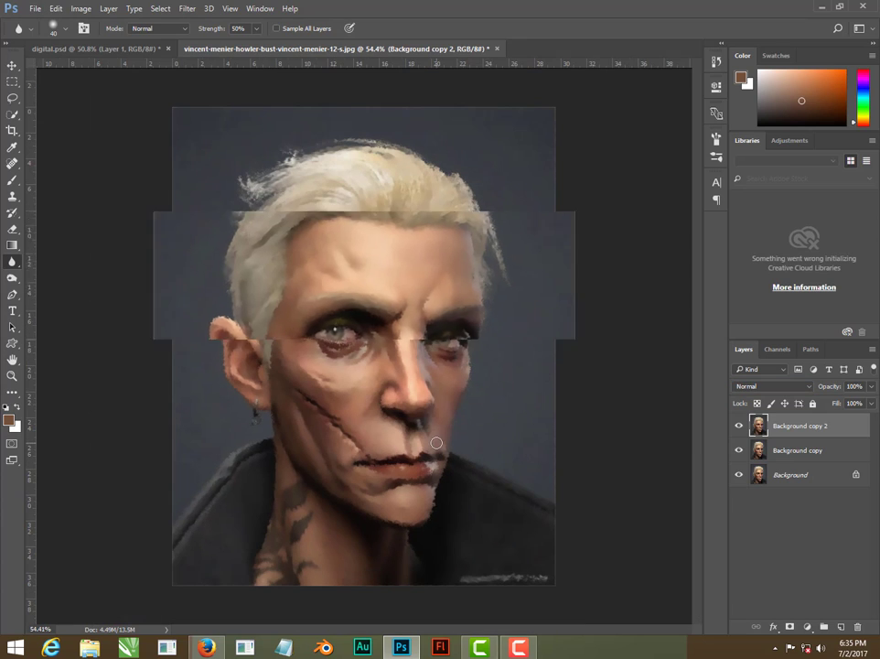